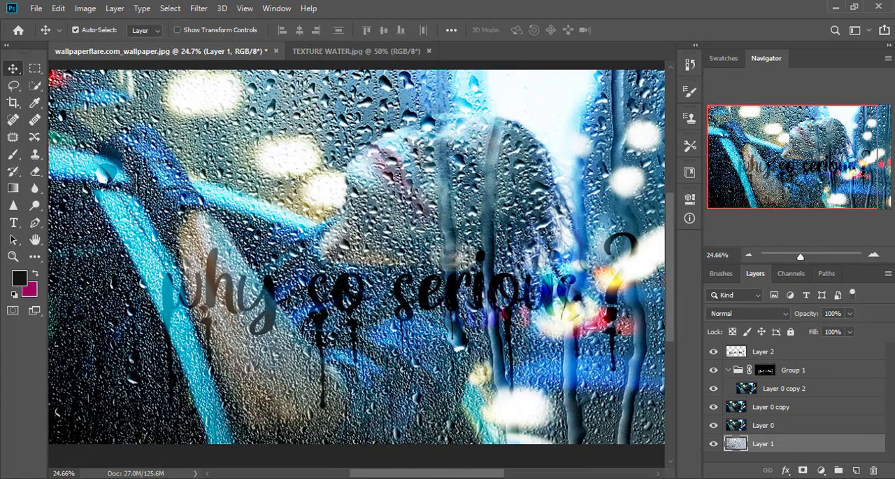
- Fit the finished rainy-window example to the screen, and show the TEXTURE WATER.jpg document fitted to the screen
left_click(13, 256)
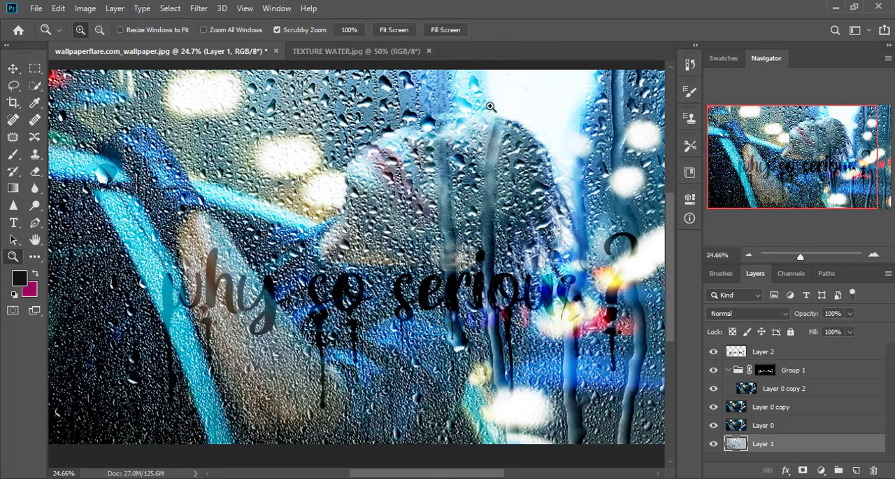
left_click(394, 29)
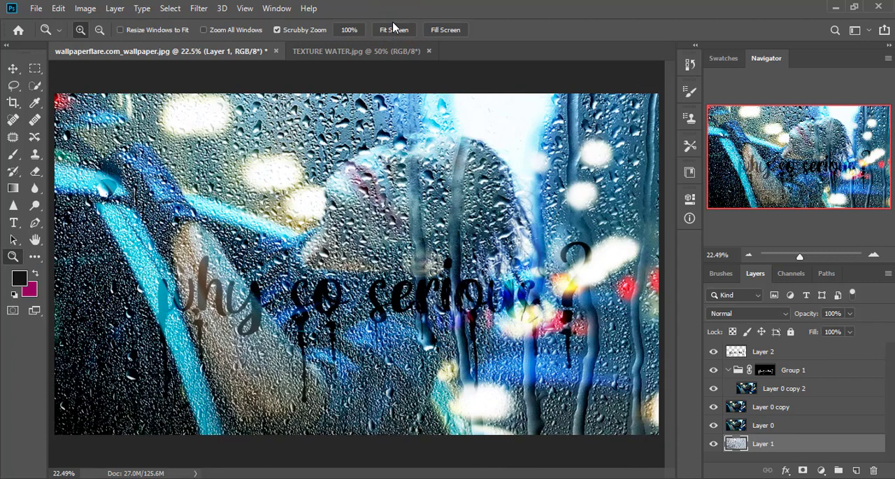
key("ctrl+Tab")
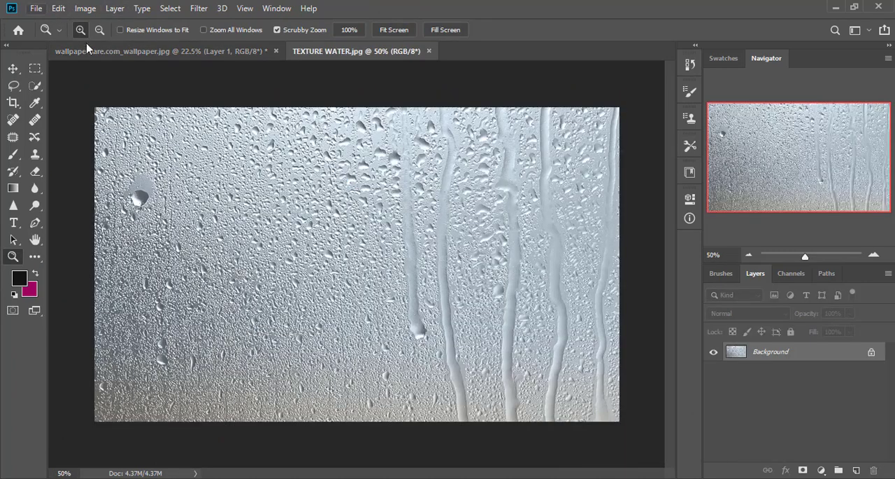
left_click(388, 30)
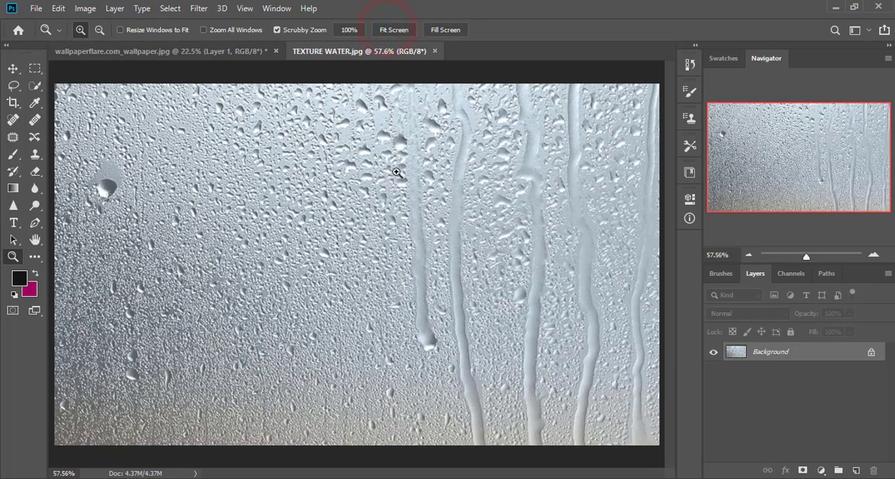
left_click(38, 10)
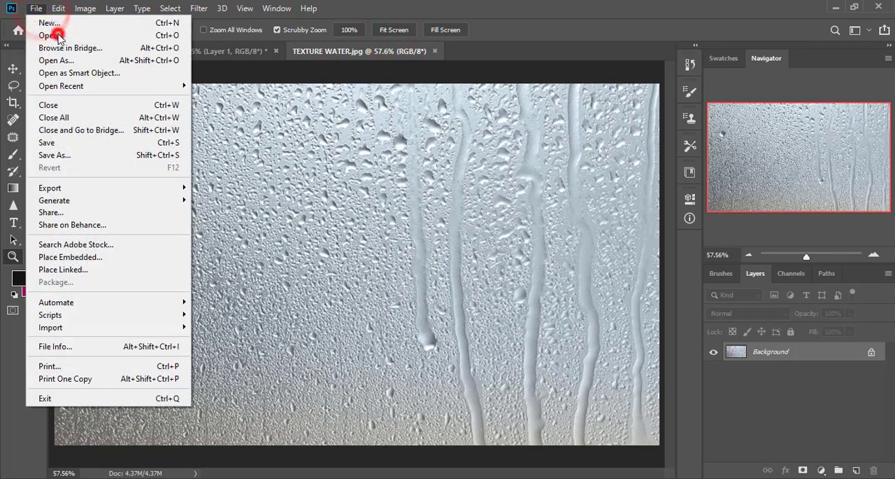
left_click(56, 34)
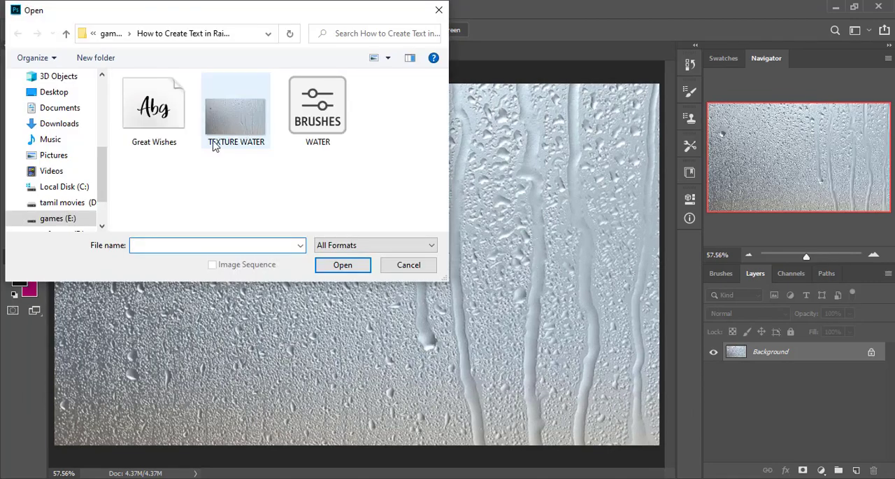
left_click(68, 218)
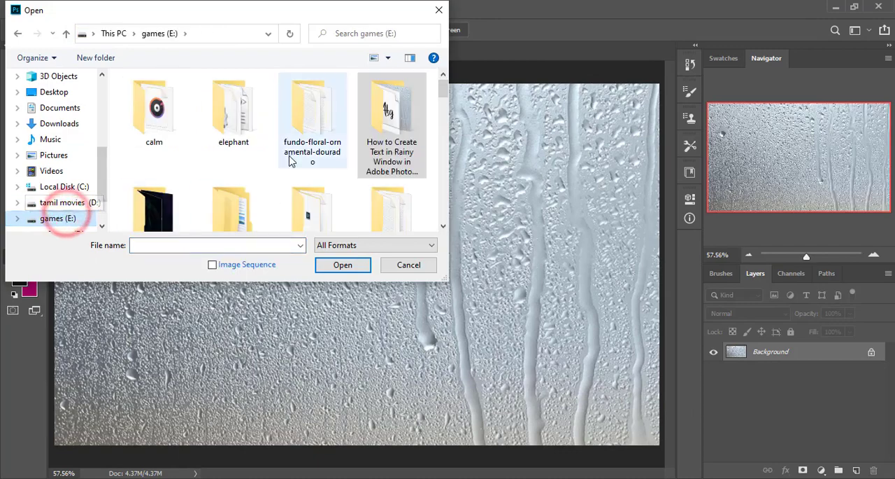
scroll(360, 159, "down", 10)
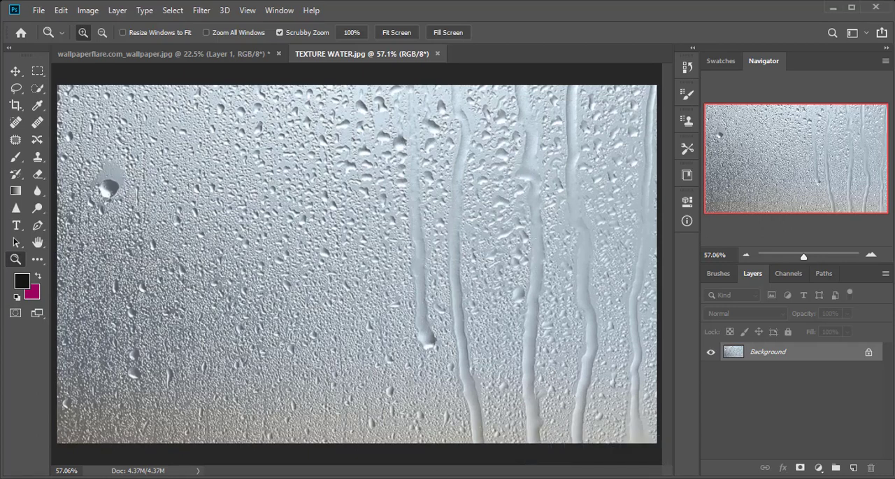
- Place the wallpaperflare.com_wallpaper image from the games (E:) drive as an embedded object, accepting the default Camera Raw settings
mouse_move(403, 478)
left_click(39, 10)
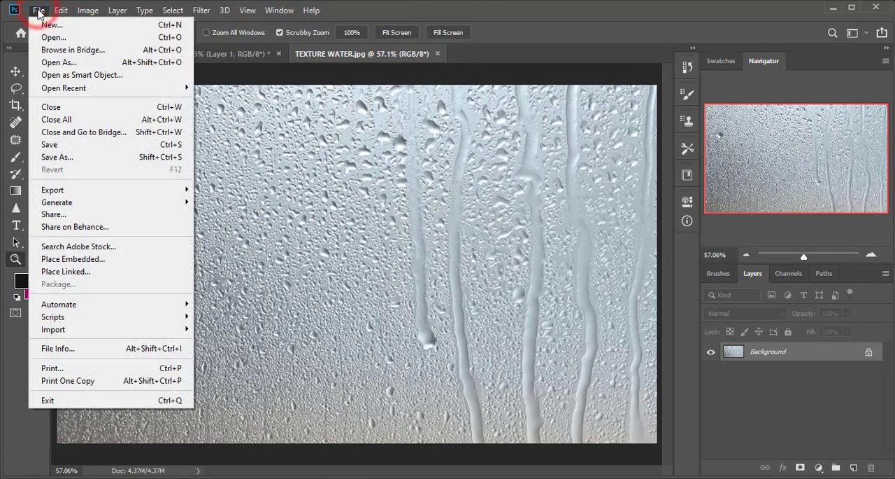
left_click(84, 261)
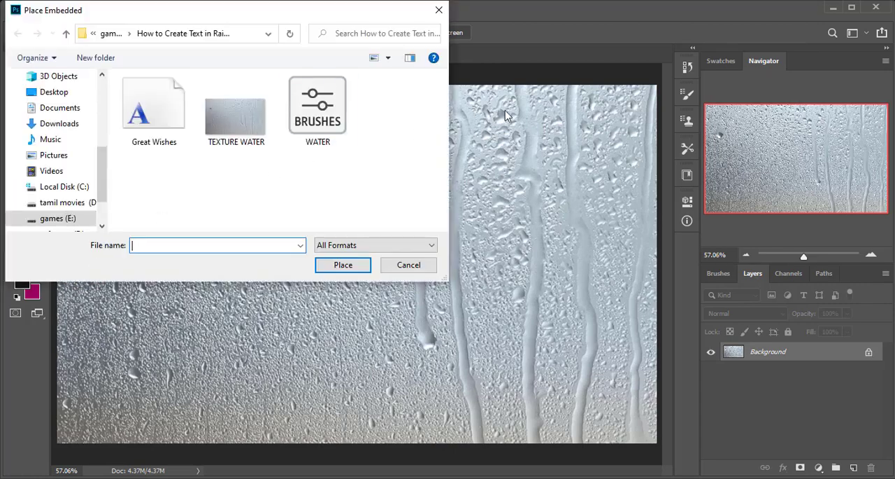
left_click(62, 221)
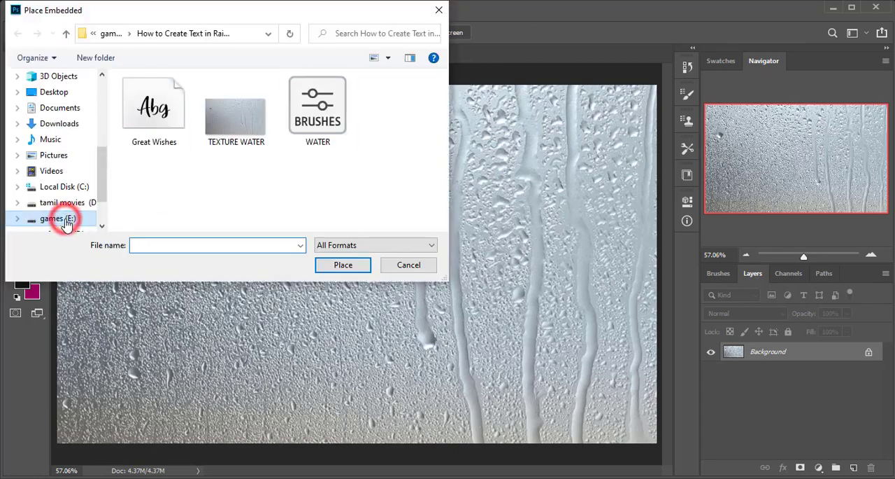
left_click_drag(445, 88, 452, 218)
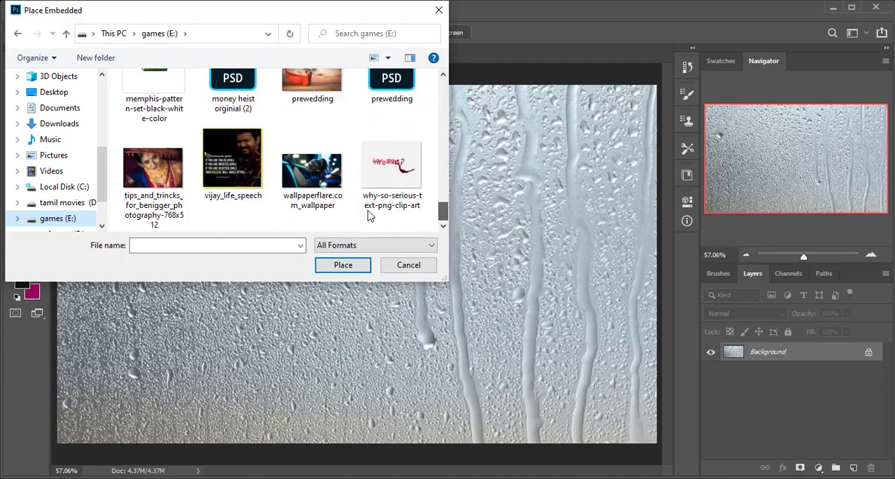
left_click(320, 184)
left_click(341, 265)
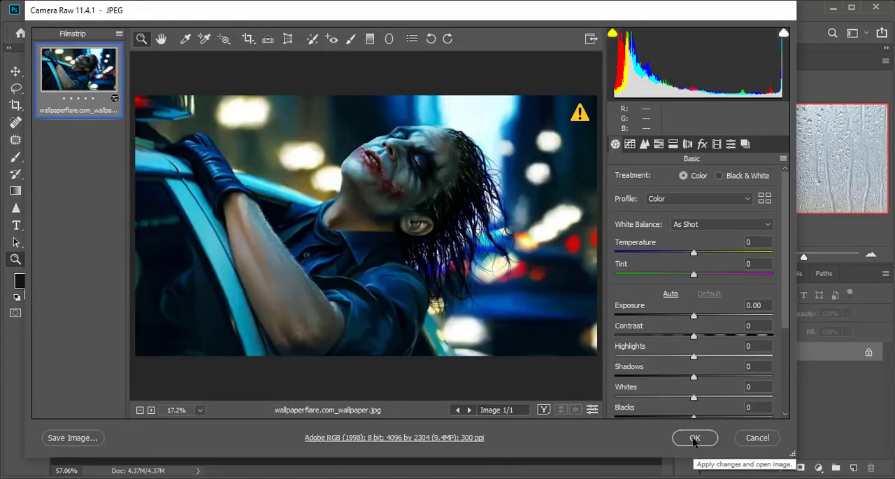
left_click(694, 438)
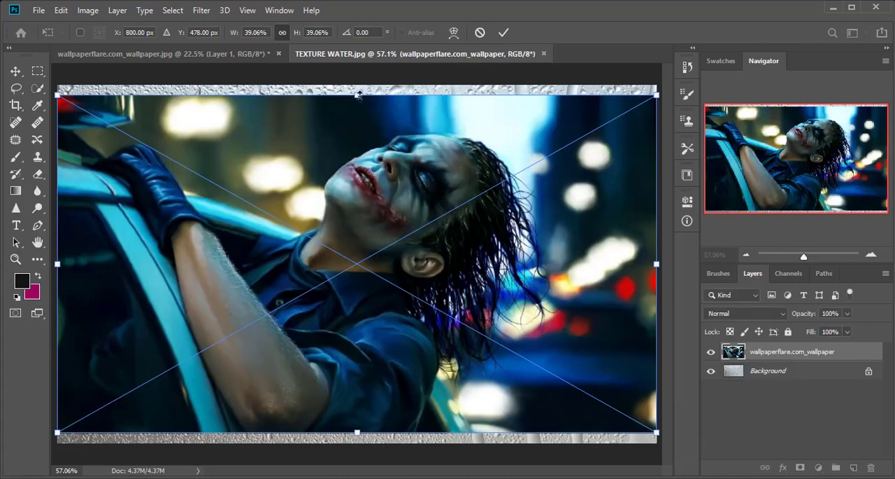
- Scale the placed wallpaper to about 43% so it covers the whole water texture, and commit the placement
left_click_drag(357, 96, 357, 82)
left_click_drag(357, 439, 357, 458)
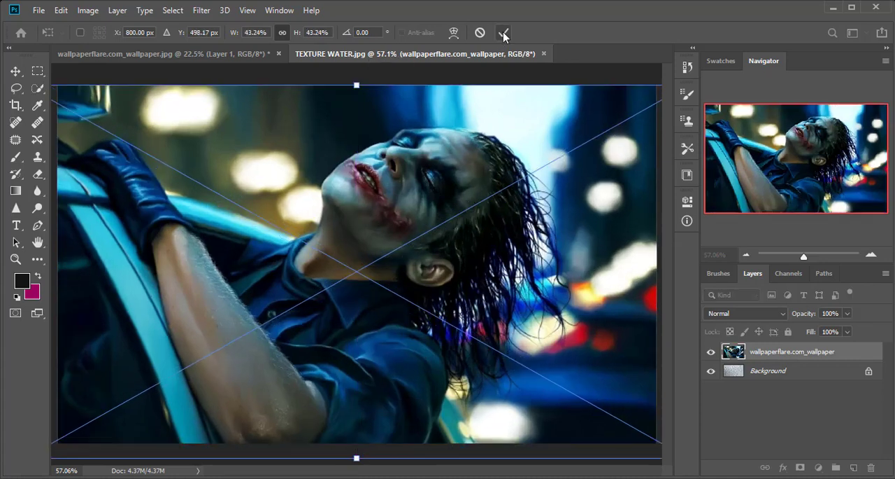
left_click(504, 34)
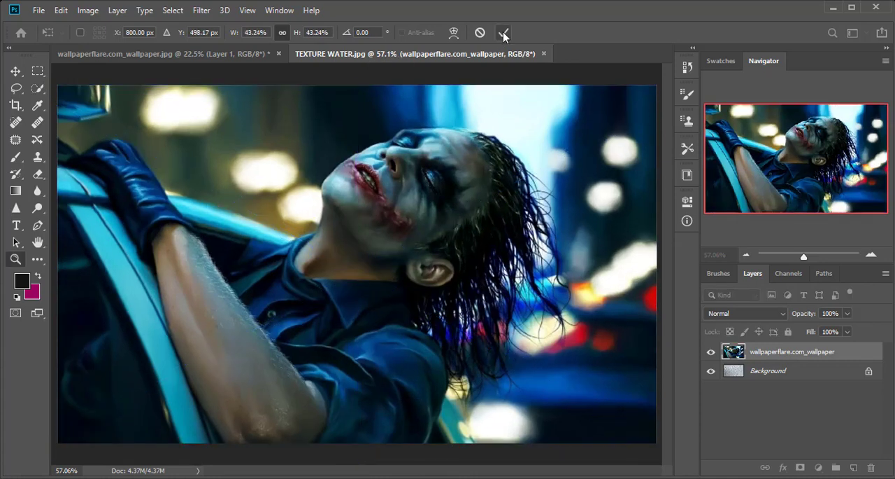
- Duplicate the placed wallpaper layer twice, stacking both copies above the original
left_click_drag(806, 355, 853, 467)
left_click_drag(809, 351, 853, 468)
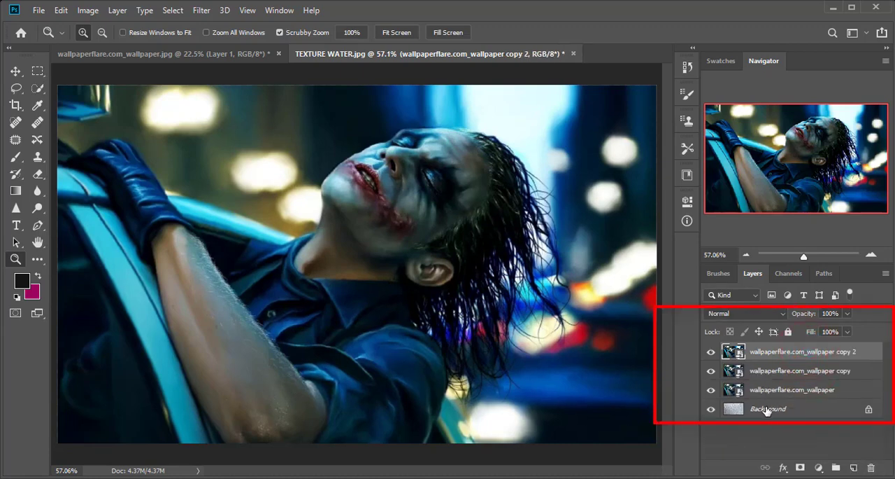
left_click(768, 408)
- Hide the two wallpaper copies and set the original wallpaper layer's blend mode to Overlay
left_click(774, 389)
left_click(711, 370)
left_click(711, 351)
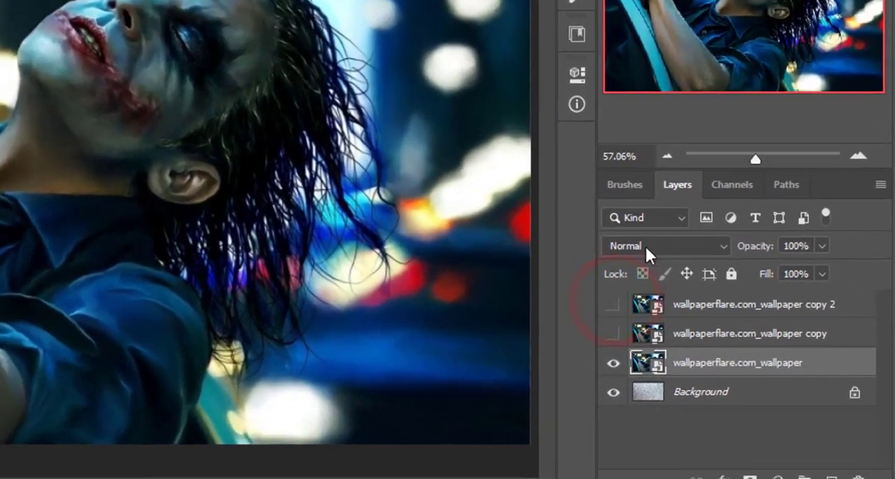
left_click(713, 314)
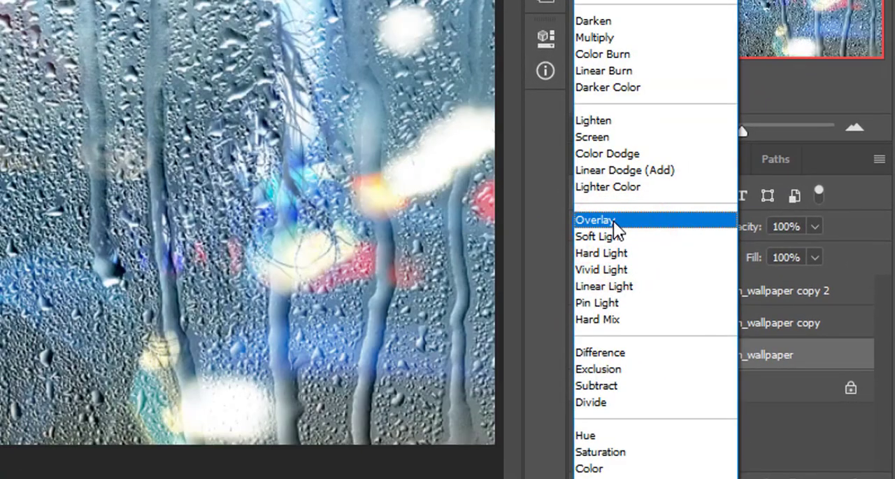
left_click(614, 221)
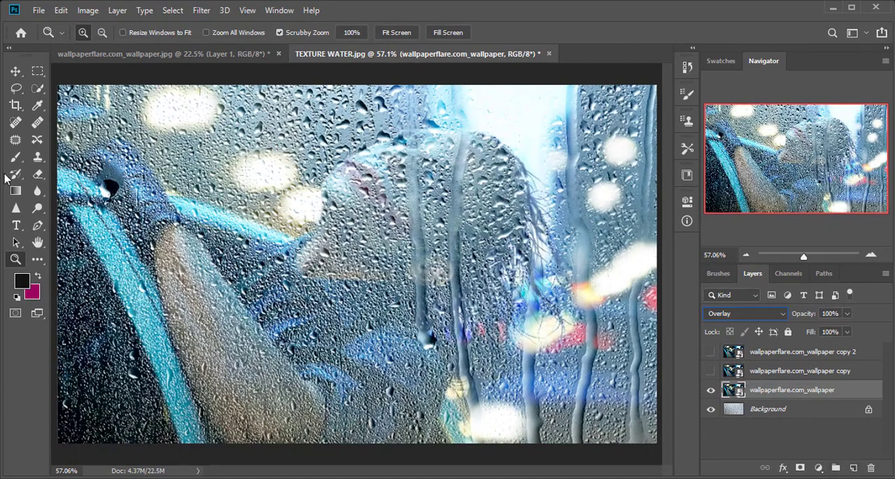
- Add a text layer reading "WHY SO" above the topmost wallpaper copy
left_click(787, 352)
left_click(16, 226)
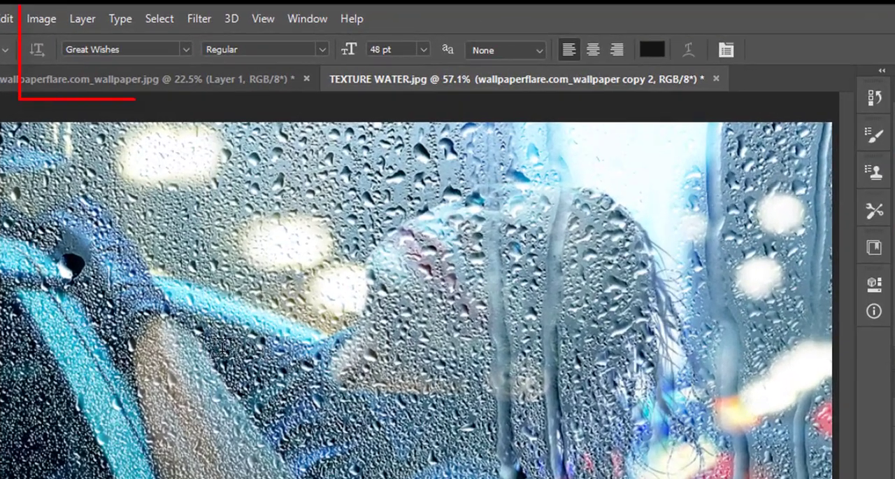
left_click(222, 349)
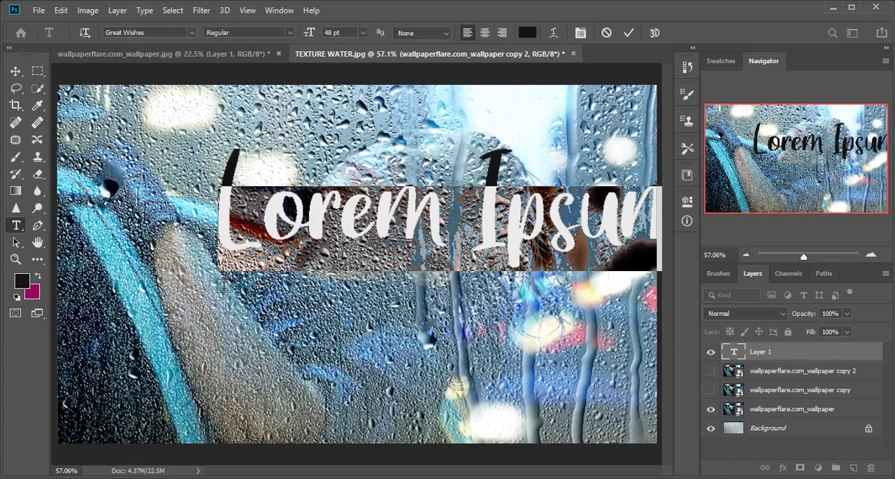
key("BackSpace")
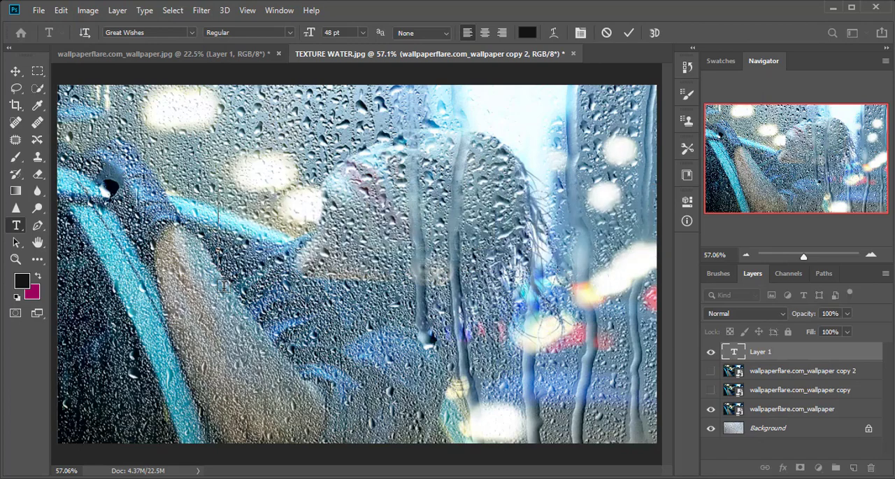
type("w")
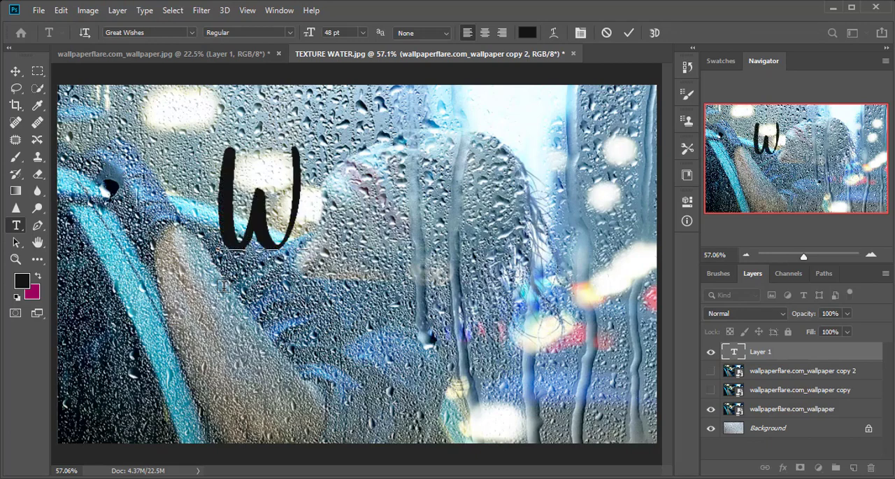
type("H")
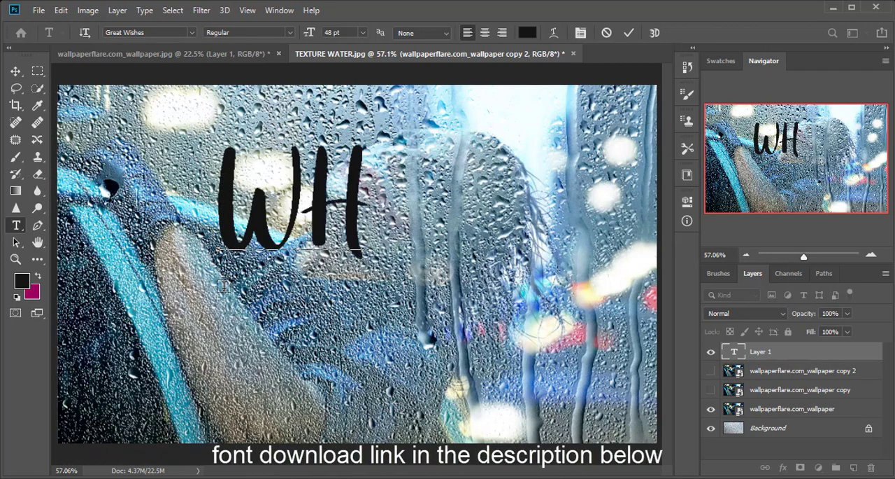
type("Y")
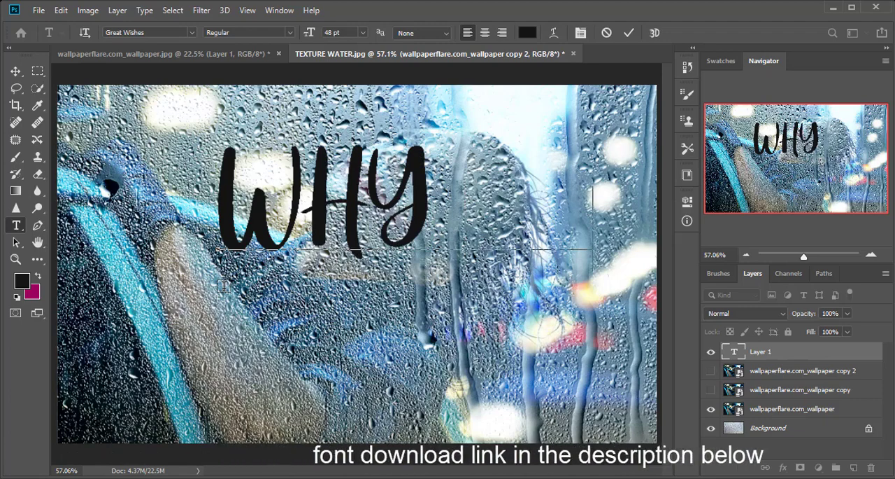
type(" SO")
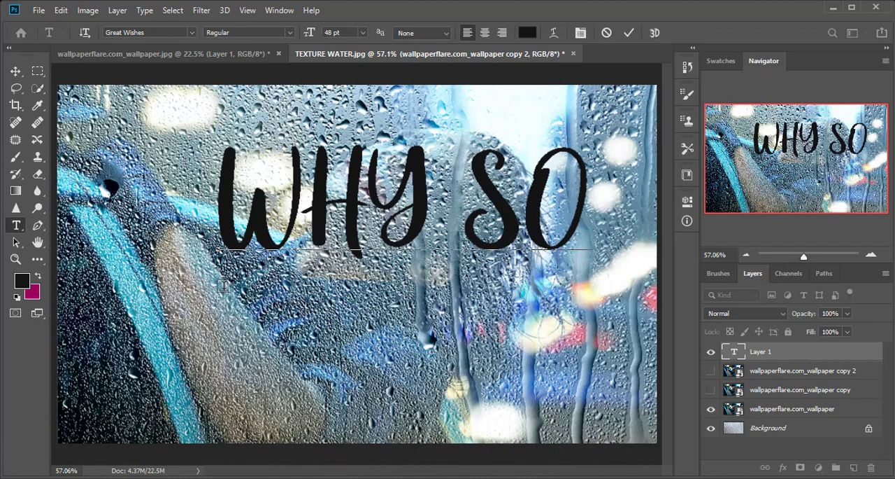
key("Return")
type("SE")
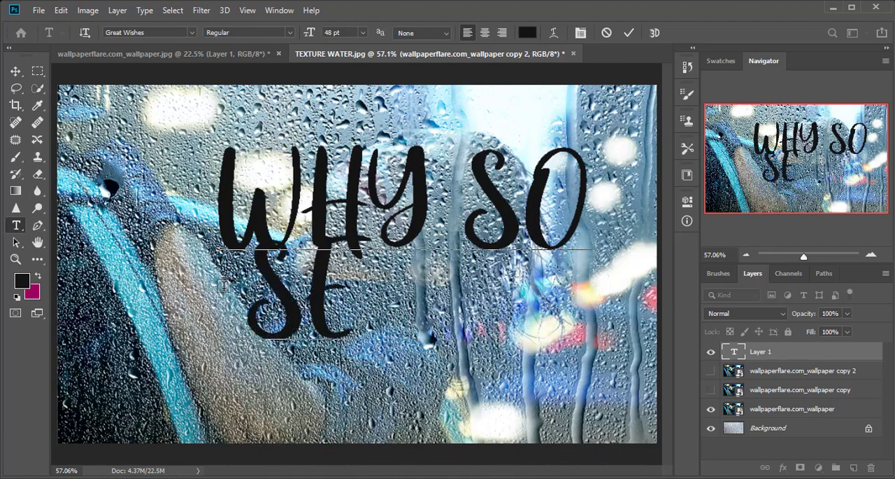
key("BackSpace")
key("BackSpace")
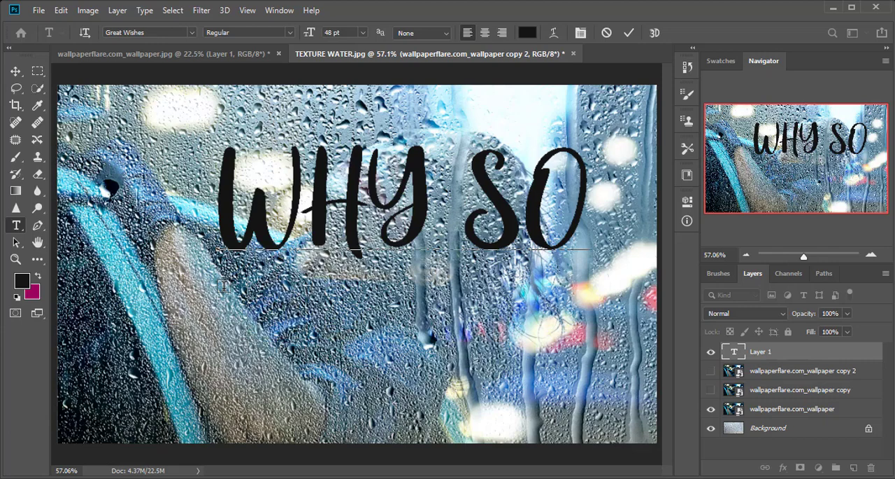
left_click(631, 33)
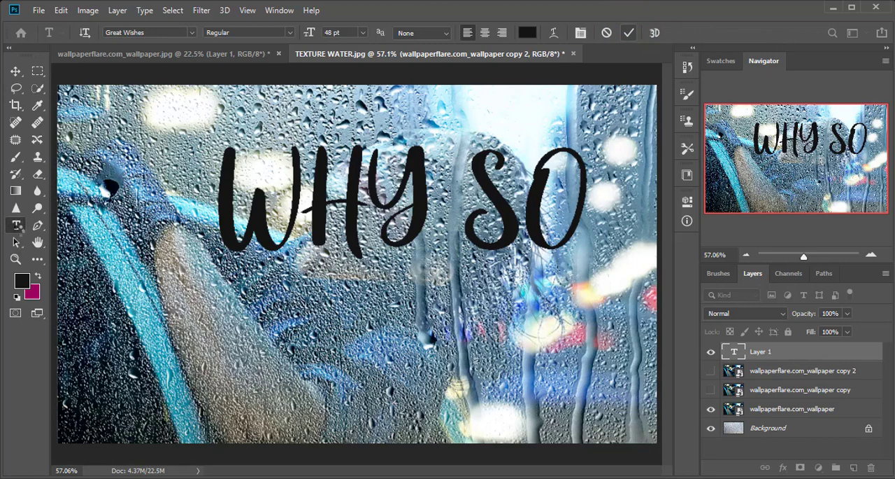
- Add a second, separate text layer reading "serious?" below the WHY SO text
left_click(16, 225)
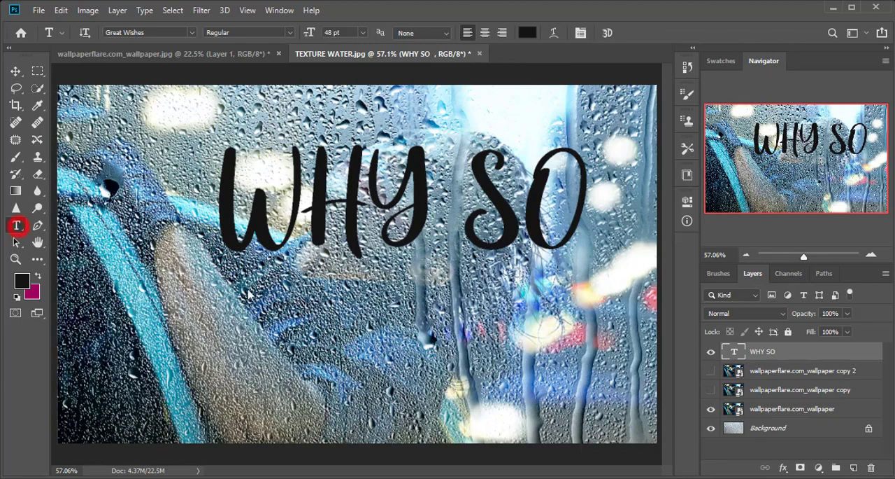
left_click(297, 306)
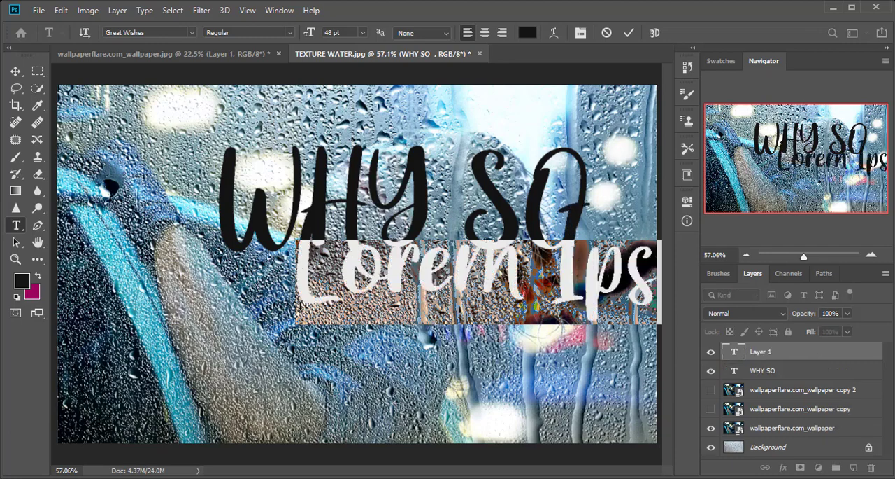
key("BackSpace")
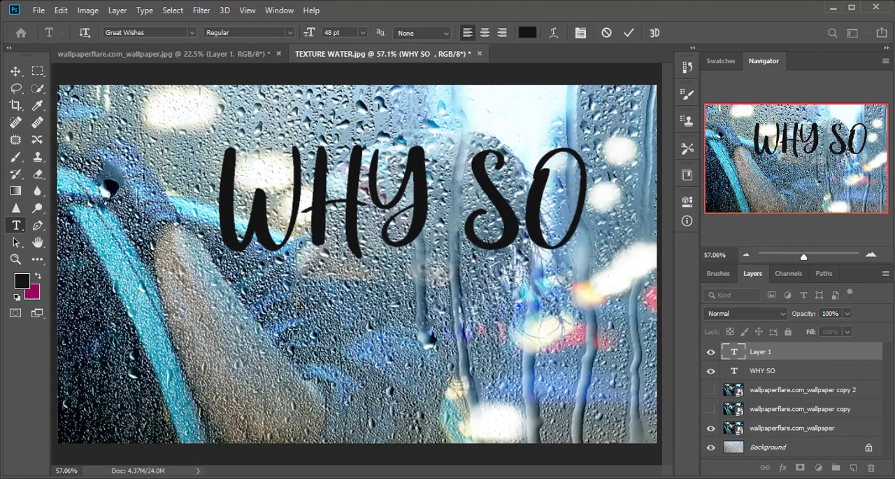
type("serious")
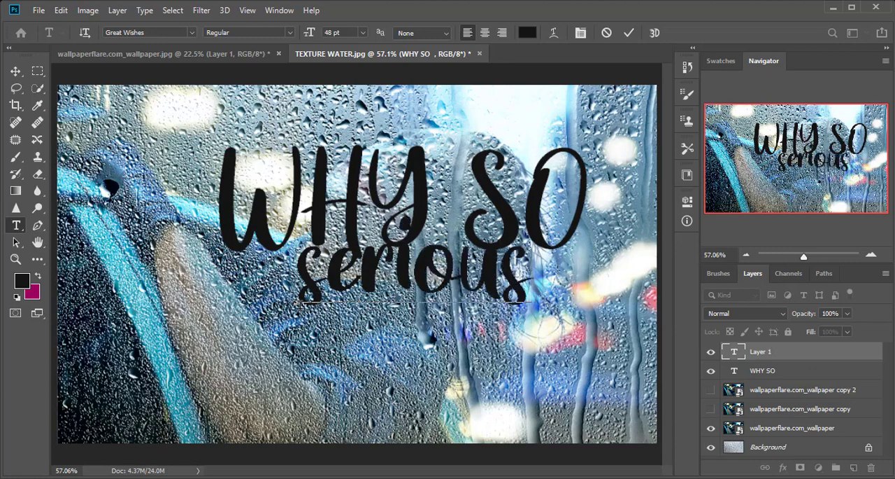
type("?")
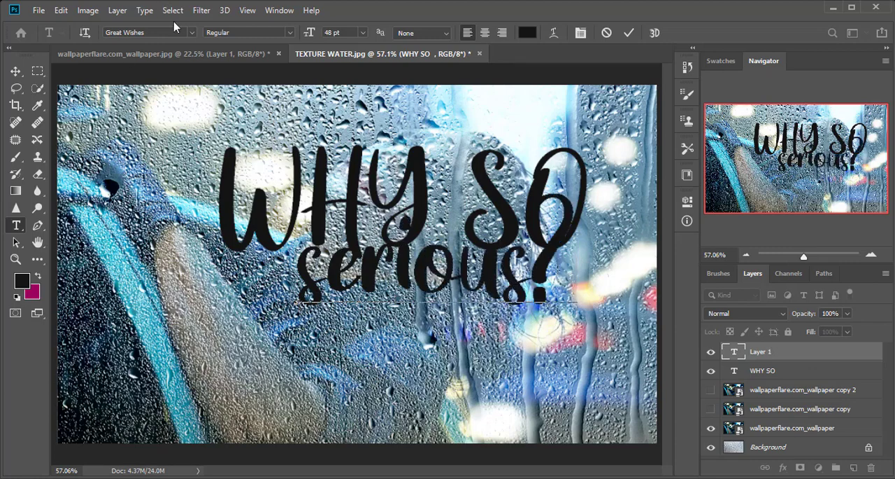
left_click(629, 33)
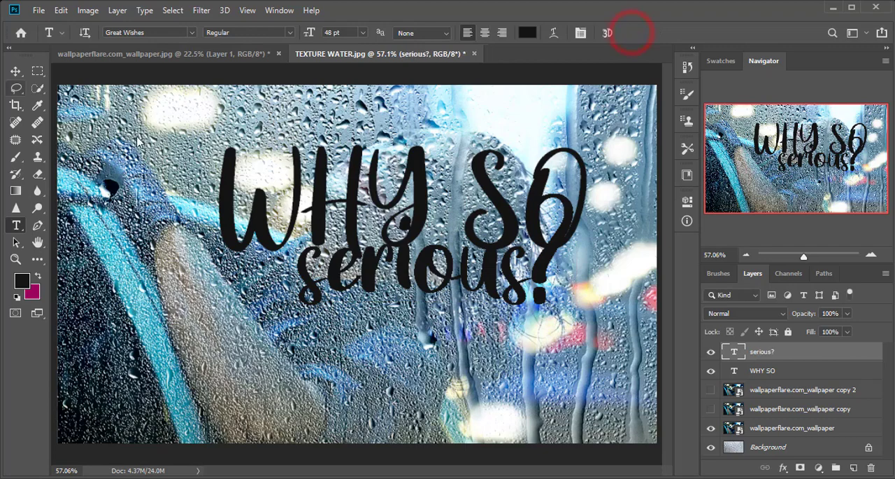
- Arrange the two texts in the image with WHY SO further left and serious? lower right of it, without overlapping
left_click(15, 71)
left_click_drag(377, 262, 450, 291)
left_click_drag(323, 195, 248, 216)
left_click_drag(439, 305, 425, 320)
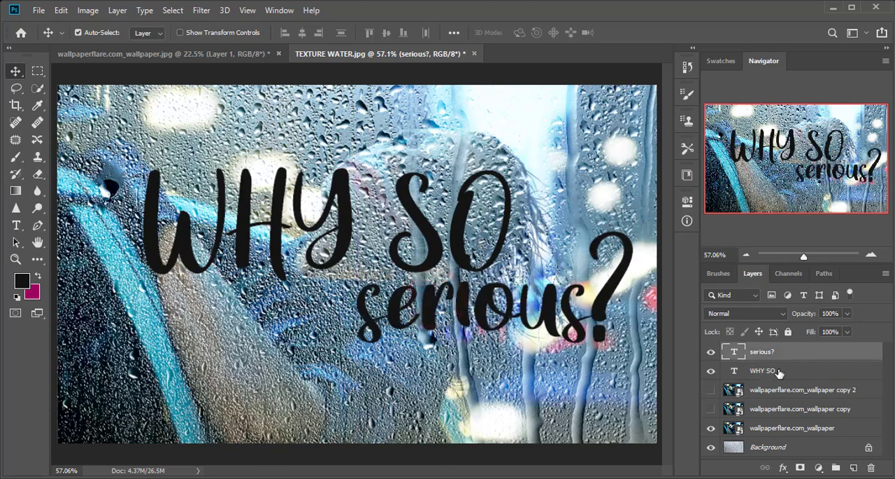
- Make the middle layer, wallpaperflare.com_wallpaper copy, visible and set its blend mode to Soft Light
left_click(778, 372, "shift")
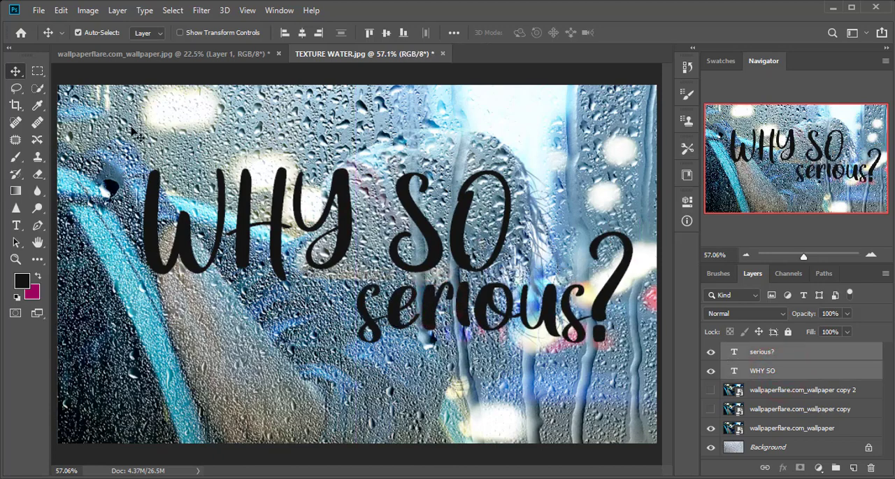
left_click(506, 127)
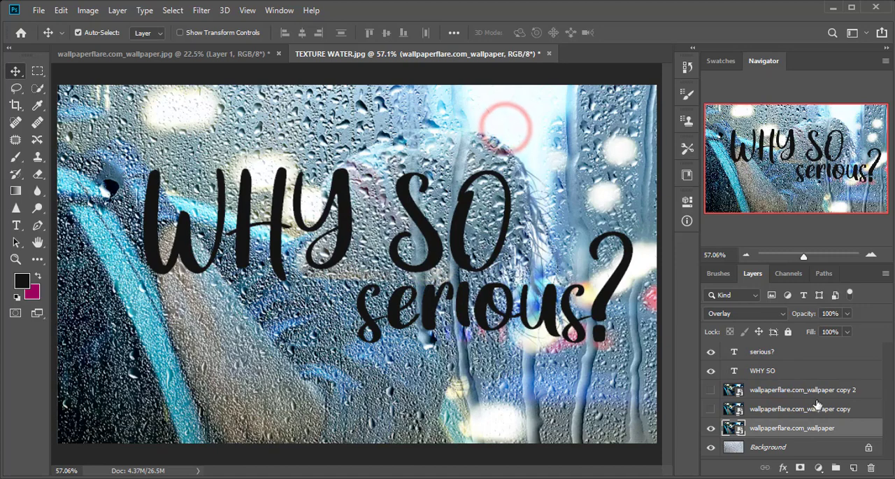
double_click(769, 411)
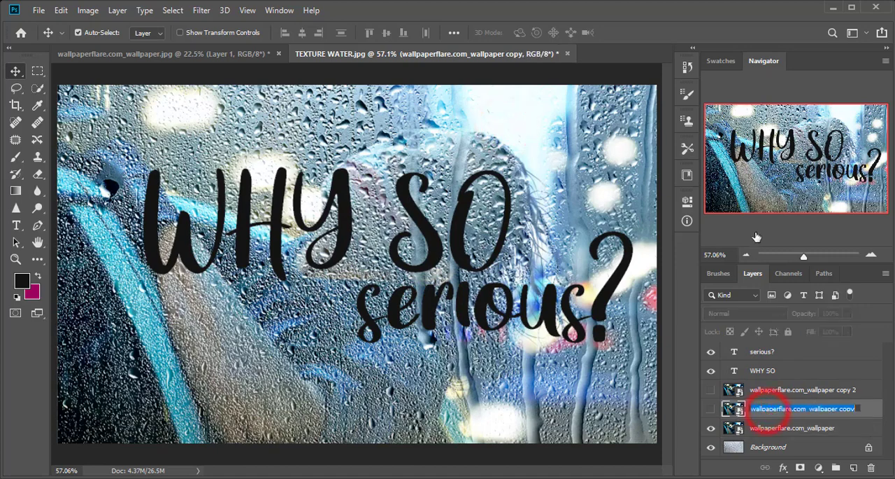
left_click(868, 416)
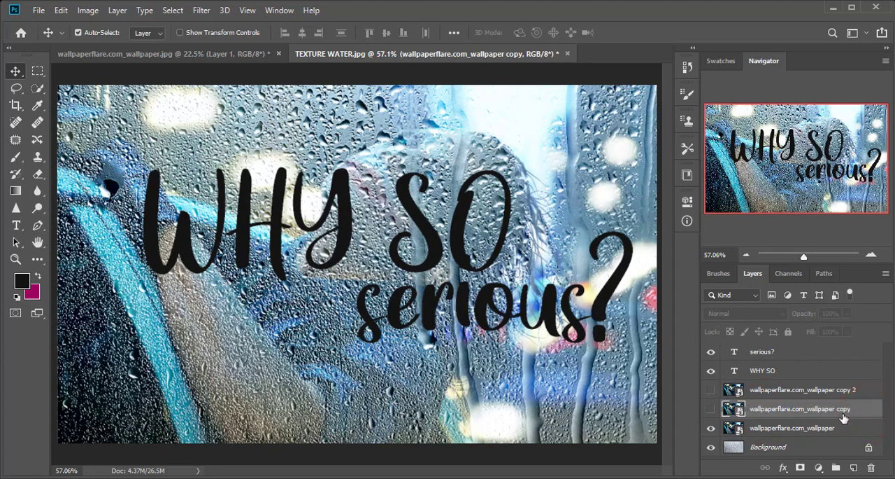
left_click(710, 409)
left_click(768, 313)
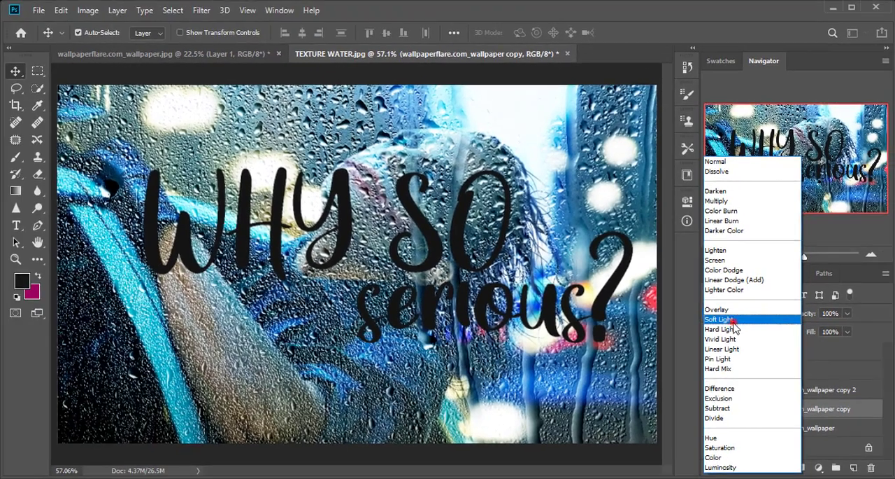
left_click(732, 309)
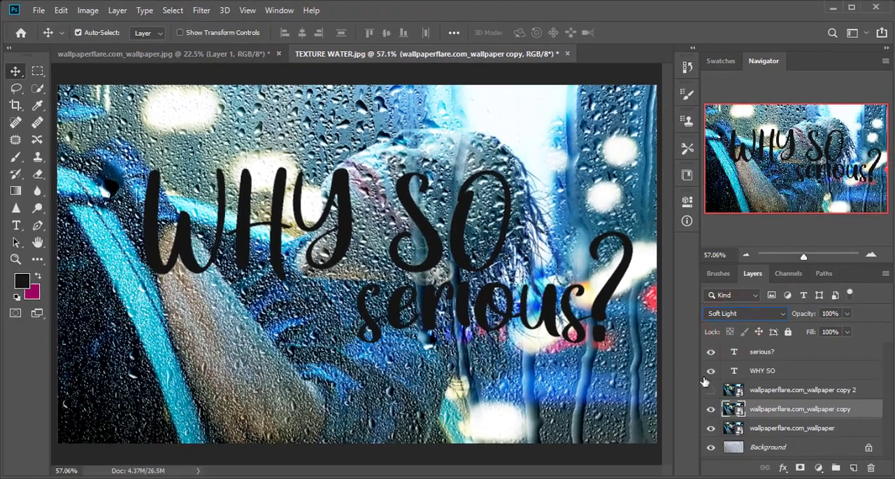
- Put the hidden wallpaperflare.com_wallpaper copy 2 layer into a new group
left_click(822, 391)
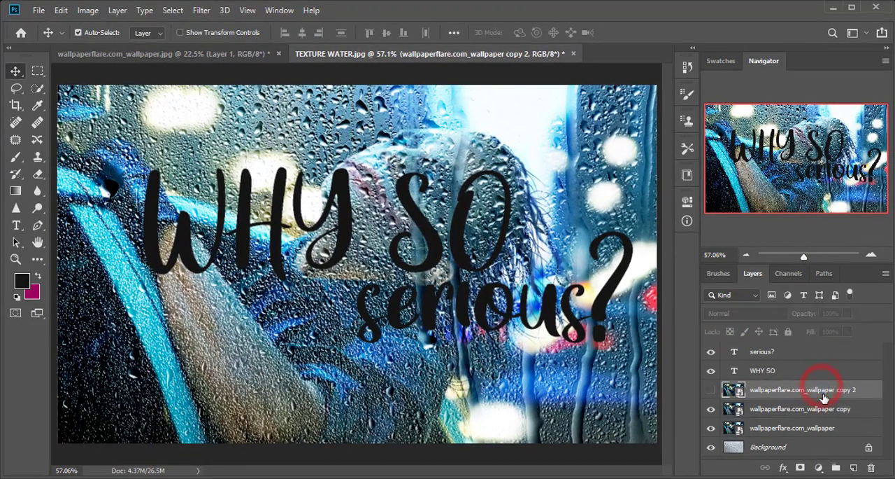
key("ctrl+g")
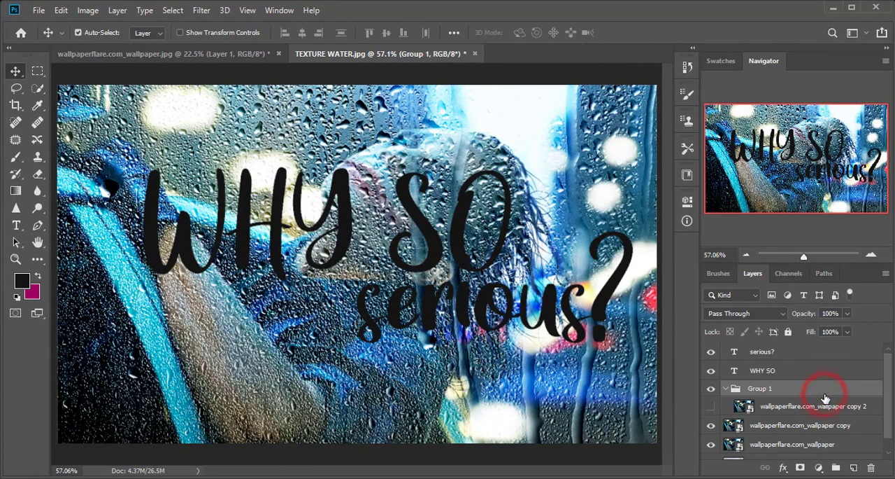
- Rasterize the type of both the WHY SO and serious? text layers together
left_click(764, 371)
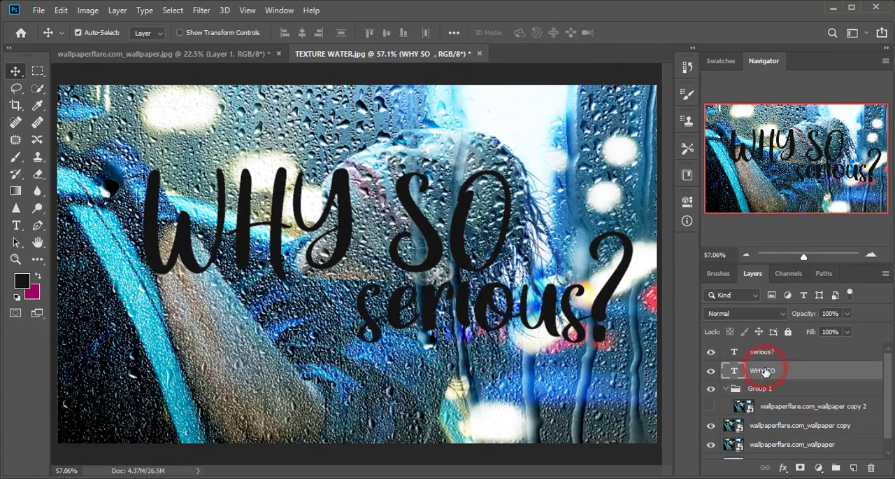
left_click(763, 352, "shift")
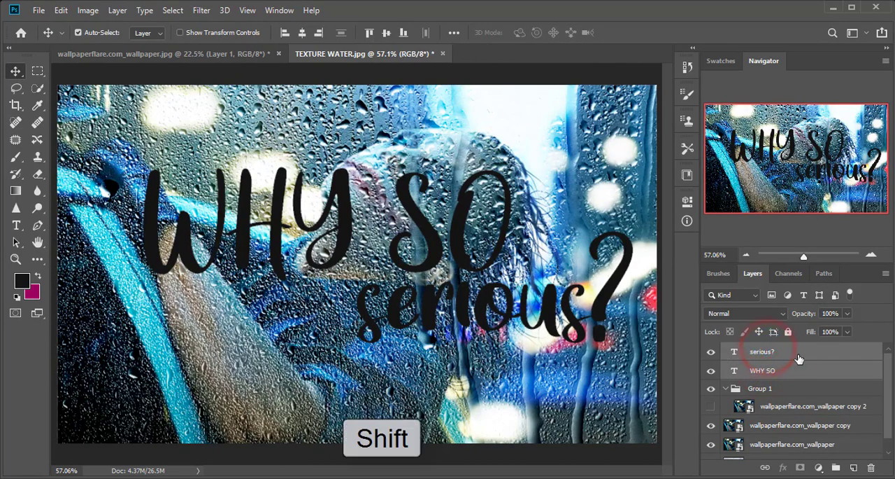
left_click(734, 370, "ctrl")
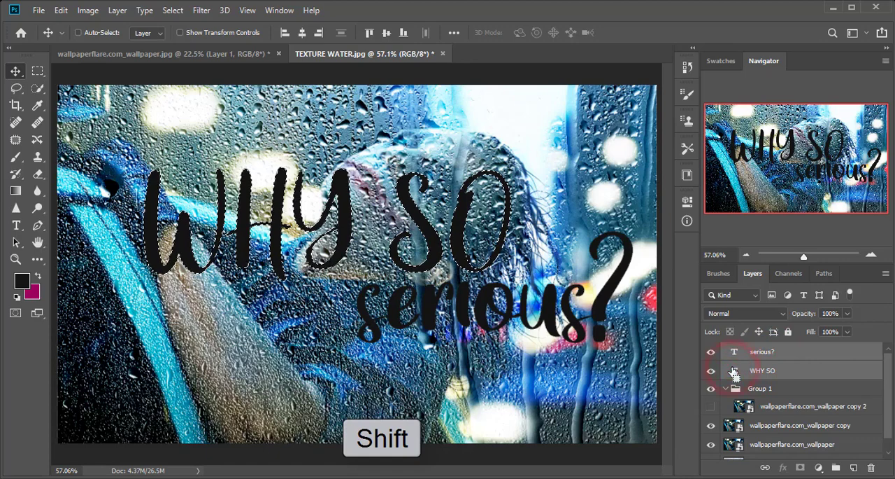
left_click(733, 355, "ctrl+shift")
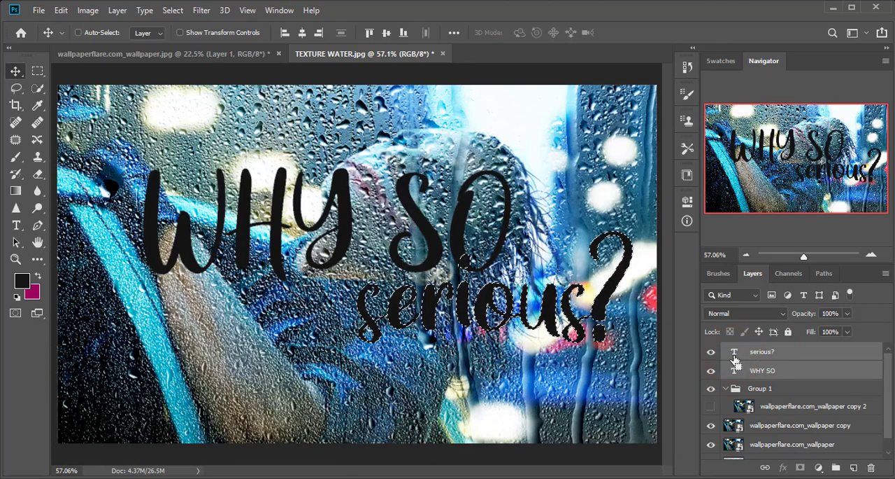
right_click(747, 373)
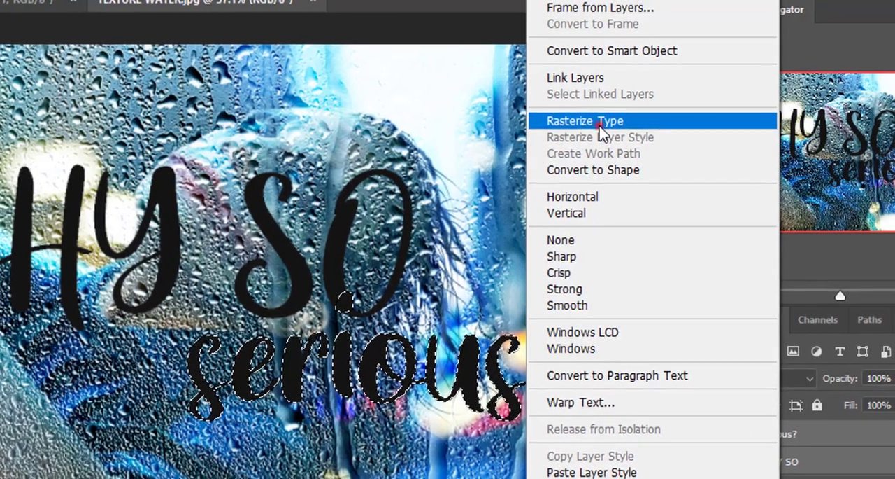
left_click(596, 123)
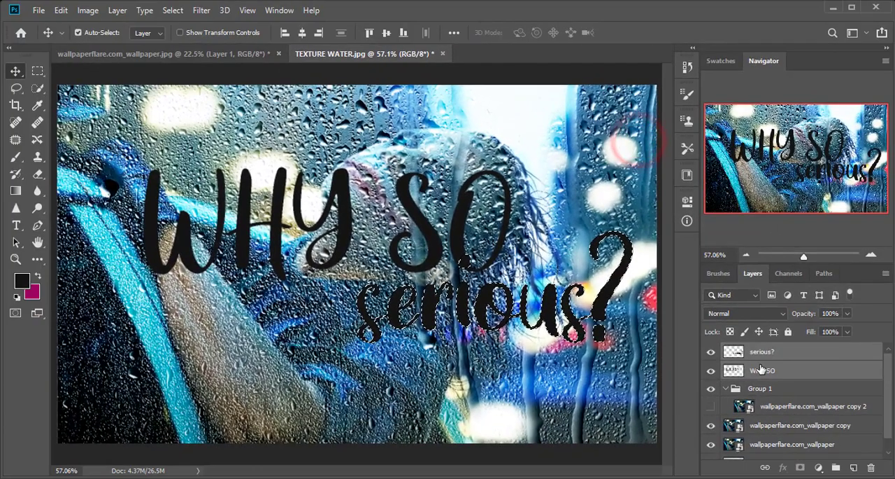
- Clear the selection around the lettering and merge the two rasterized text layers into one layer
right_click(762, 370)
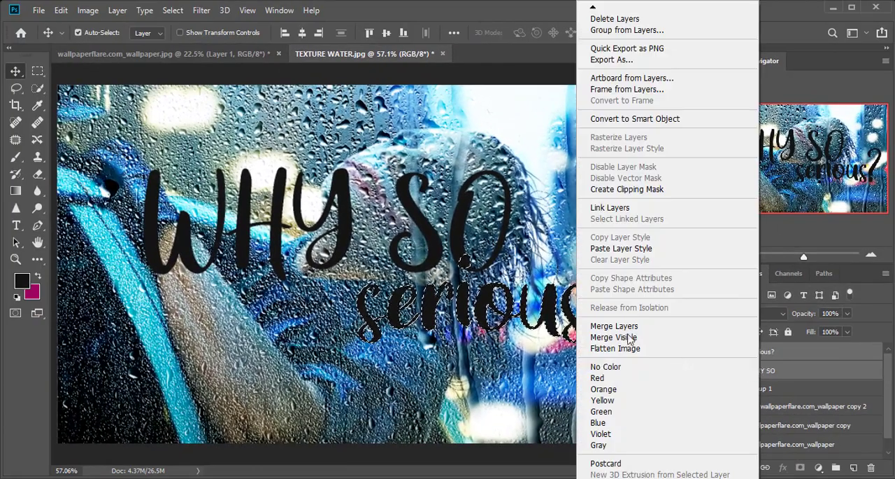
left_click(523, 341)
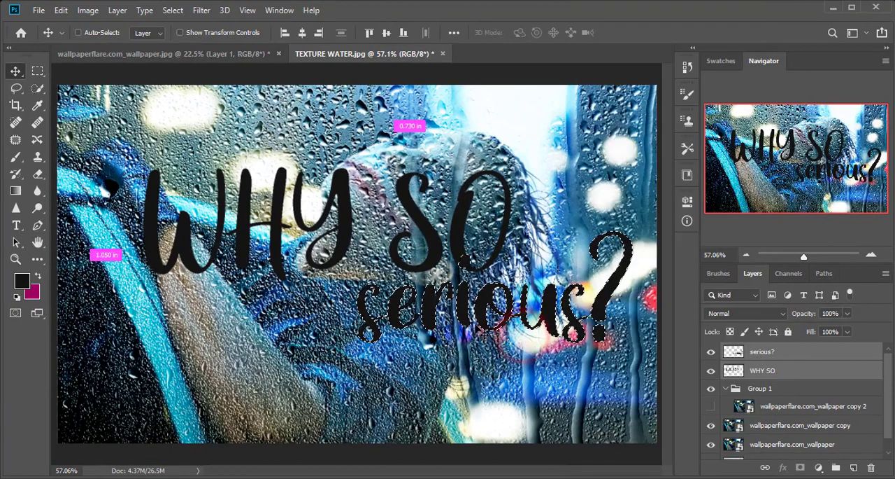
right_click(834, 361)
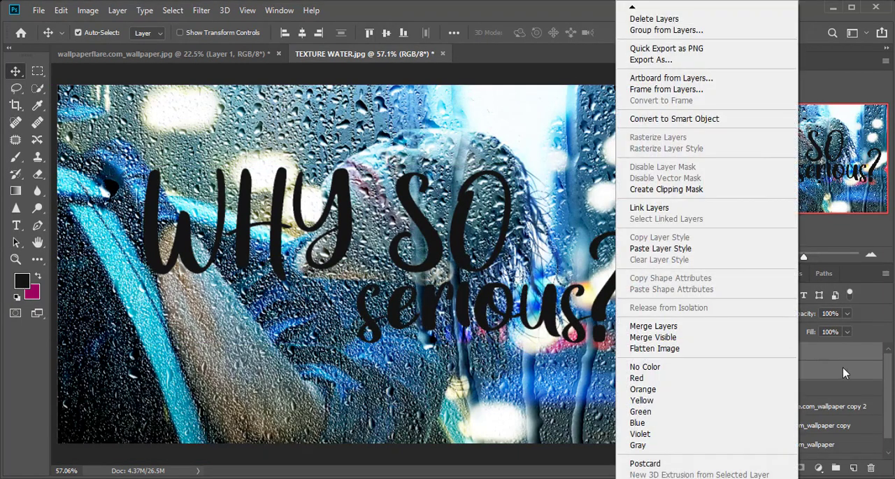
right_click(822, 362)
left_click(847, 371)
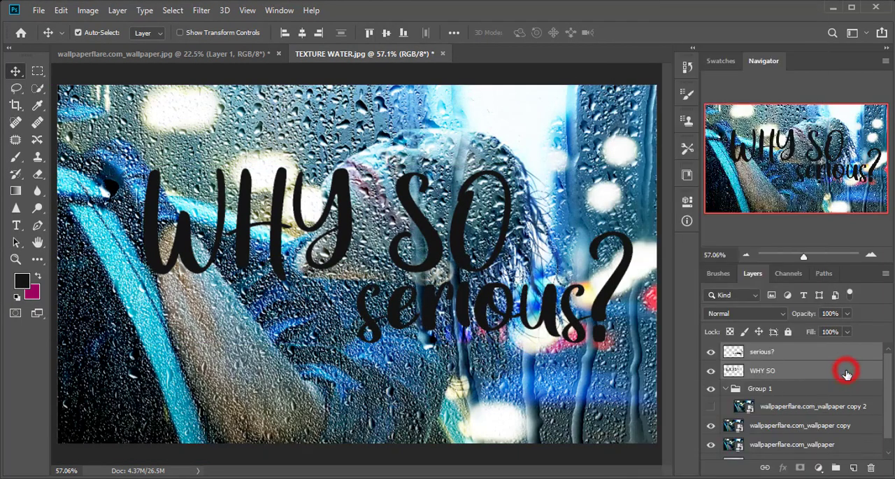
key("ctrl+z")
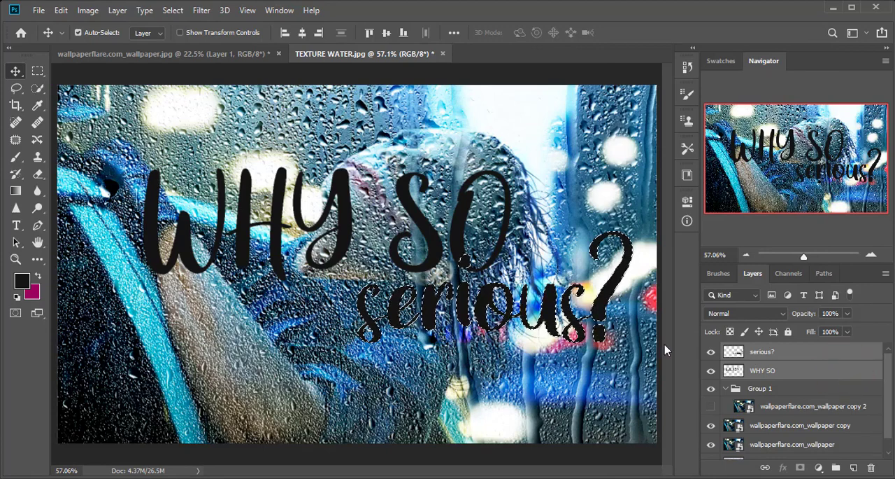
key("ctrl+d")
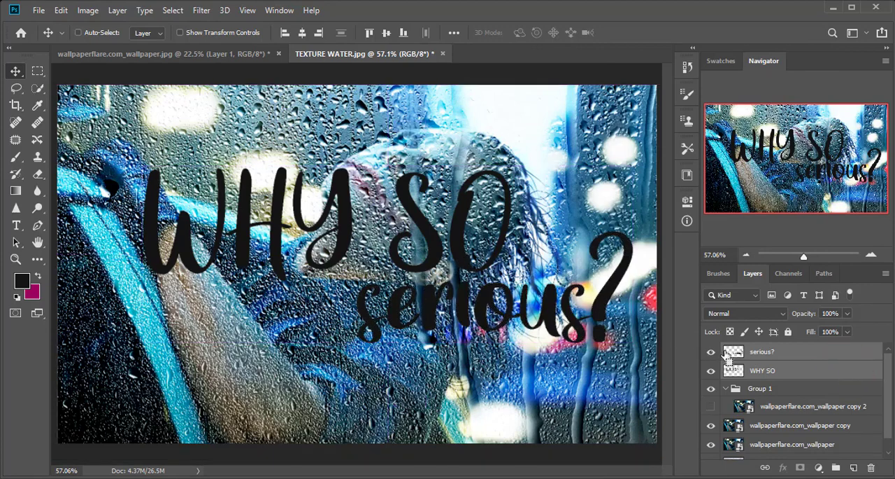
right_click(776, 363)
left_click(644, 324)
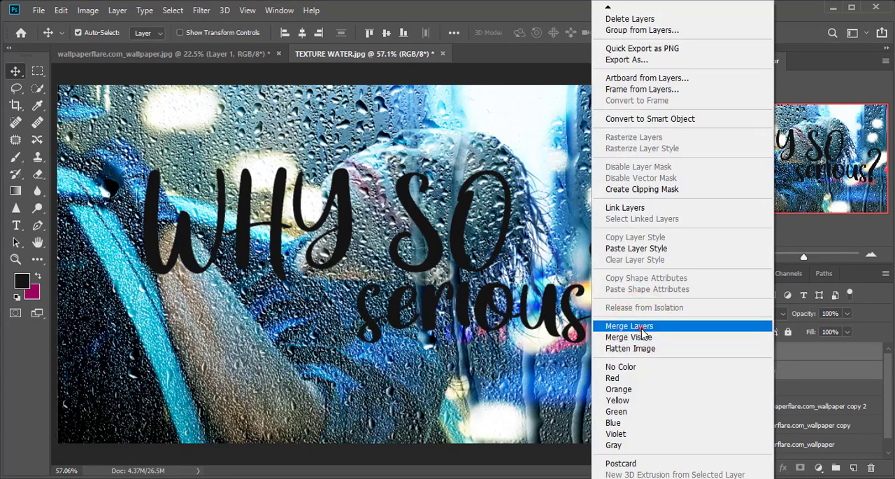
- Load the merged text layer's outline as a selection and add it to Group 1 as a layer mask
left_click(775, 368, "ctrl")
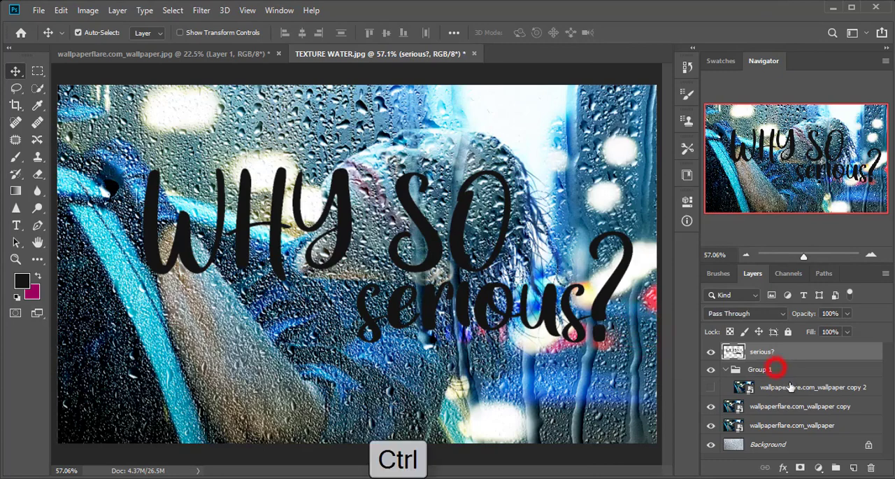
left_click(727, 352, "ctrl")
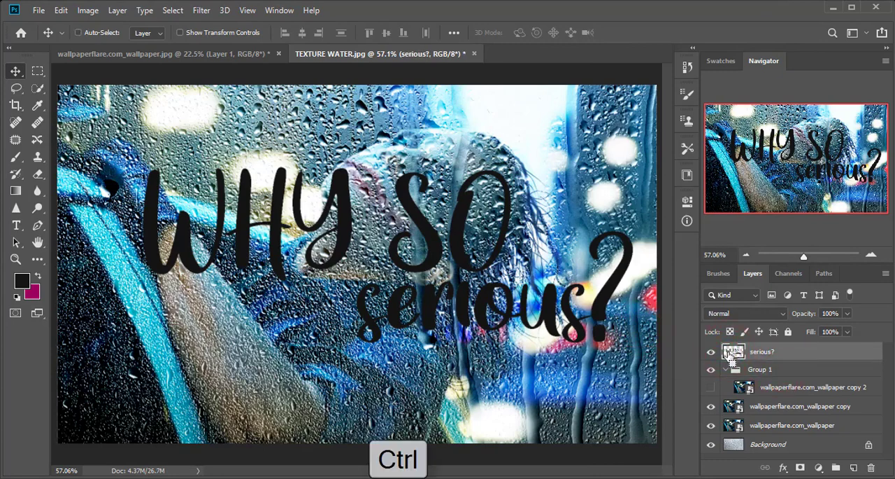
left_click(732, 354, "ctrl")
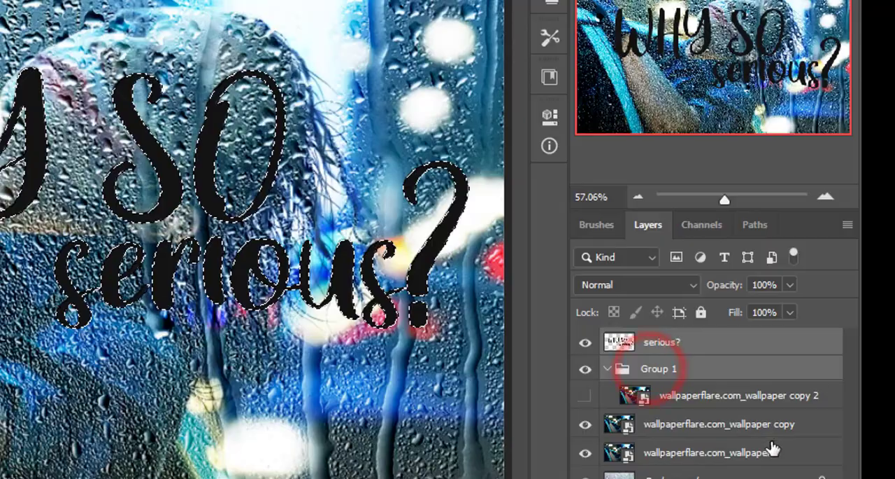
left_click(865, 390)
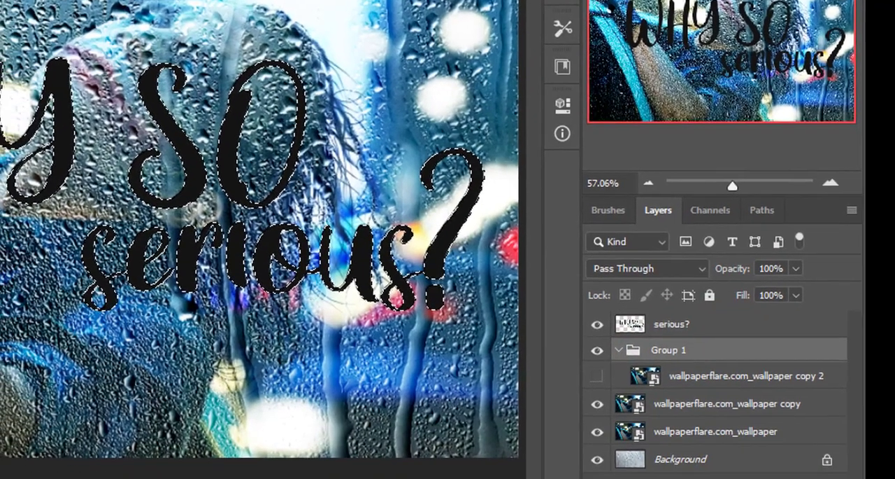
left_click(739, 460)
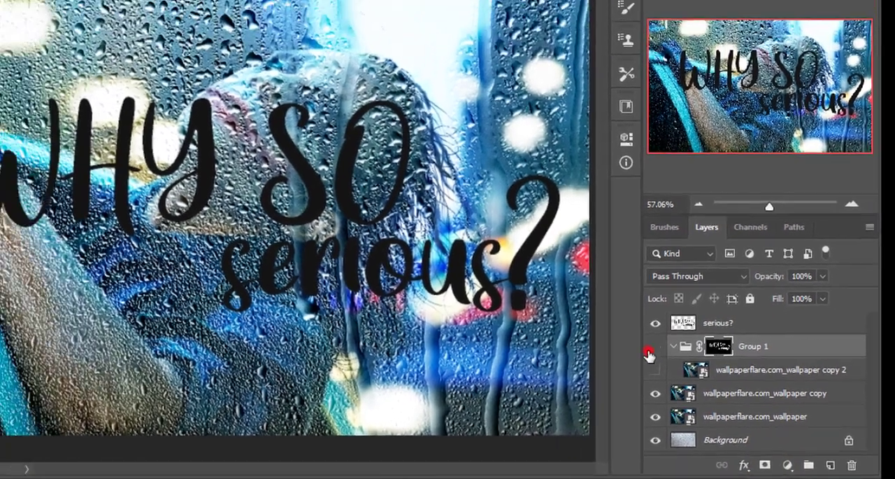
- Make the wallpaper copy inside the masked group visible and check the effect with the merged text layer hidden and shown
left_click(613, 327)
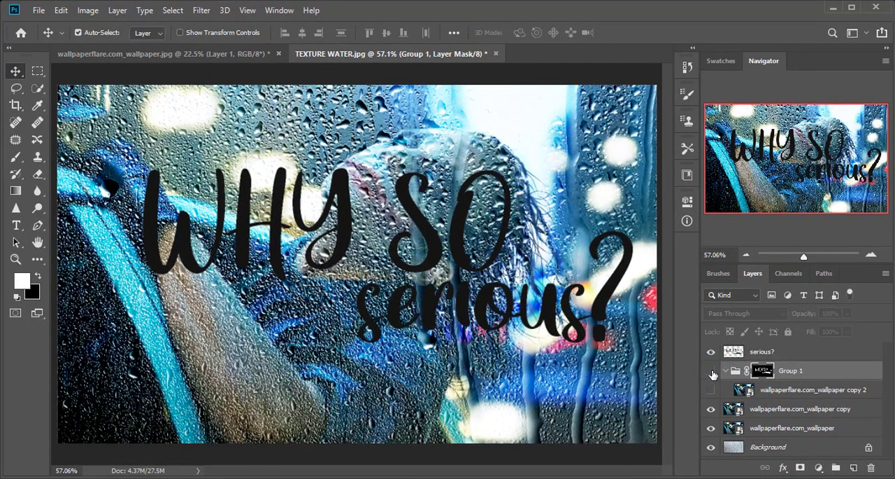
left_click(712, 371)
left_click(712, 351)
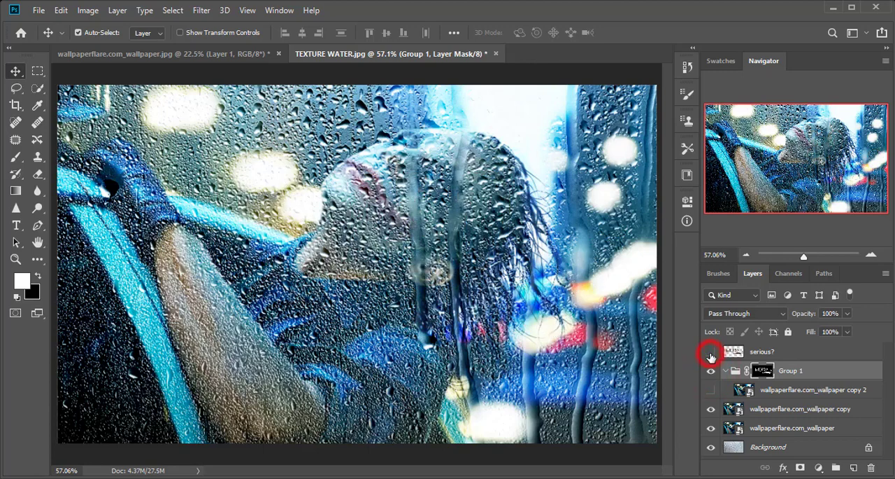
left_click(712, 351)
left_click(712, 389)
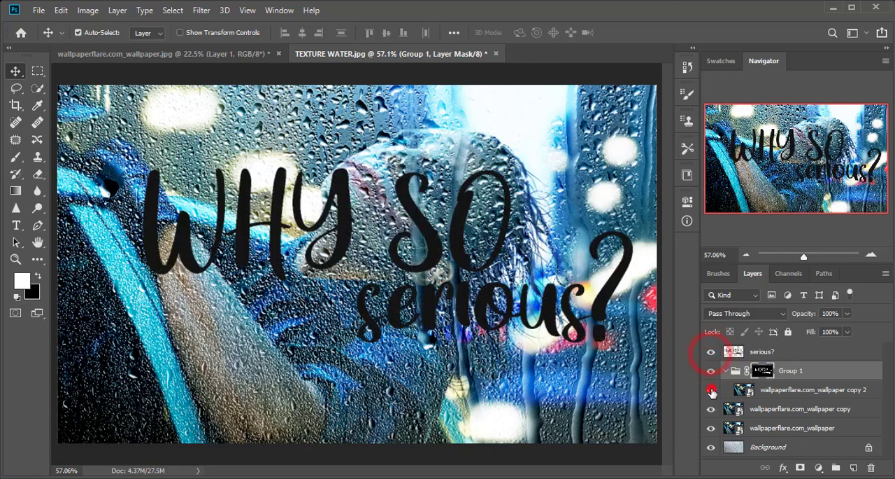
left_click(761, 390)
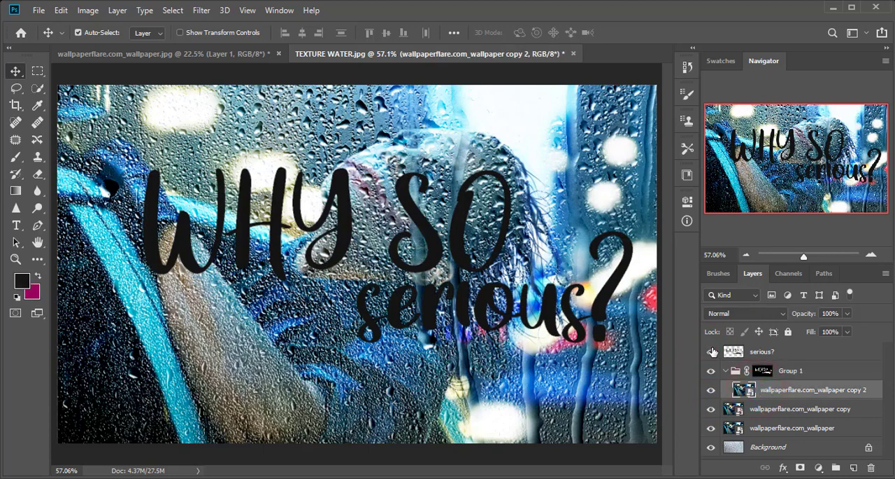
left_click(713, 352)
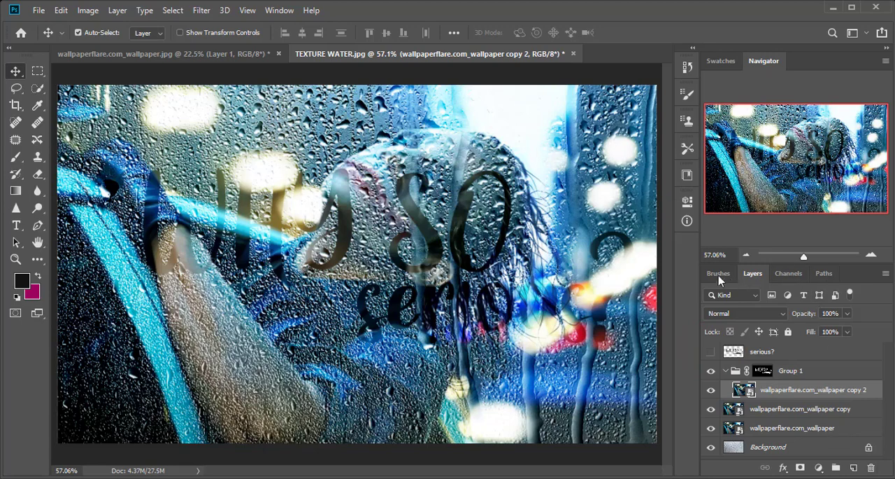
left_click(711, 352)
- Set the merged text layer's blend mode to Soft Light
left_click(763, 353)
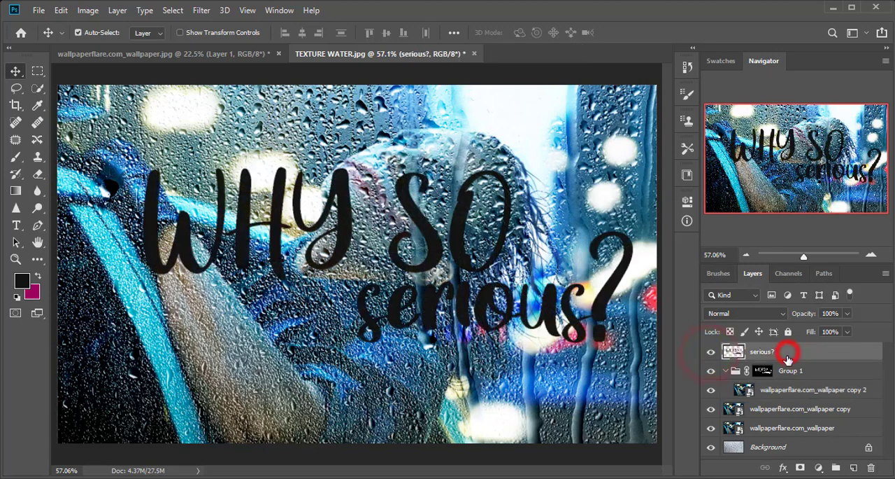
left_click(748, 315)
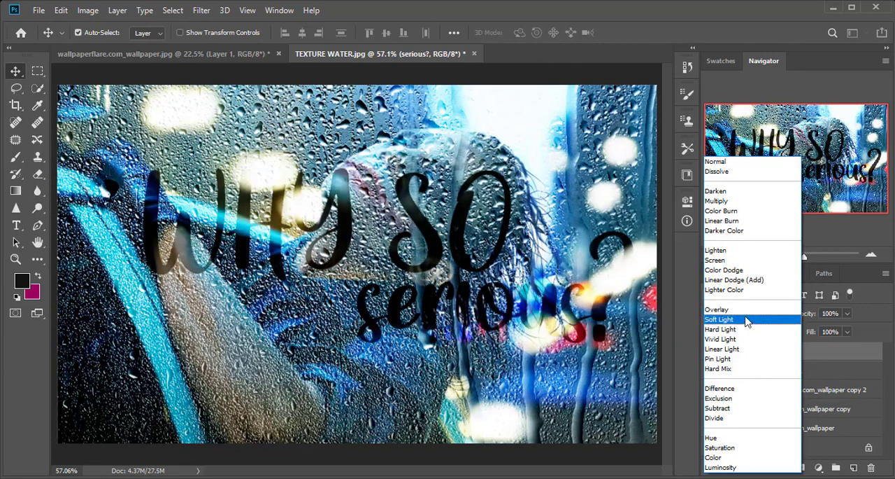
left_click(746, 319)
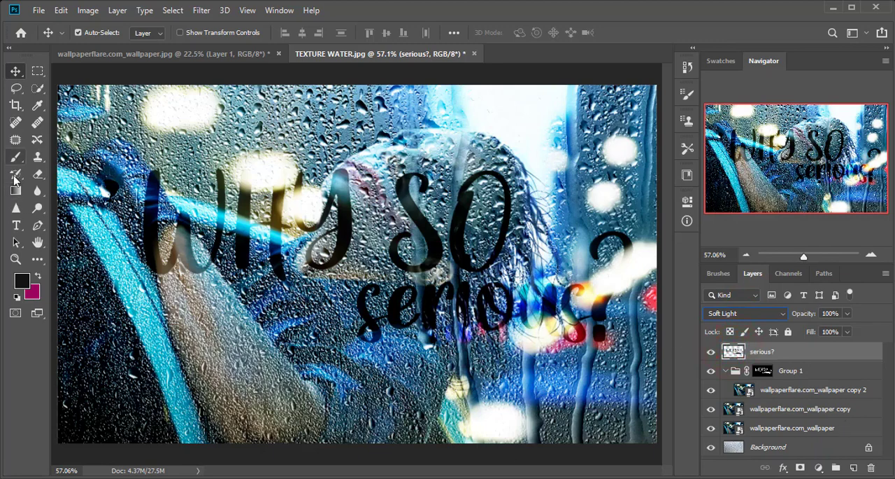
- Choose the SM_SplatterisM1_Low_05 brush preset for the Brush tool
left_click(15, 161)
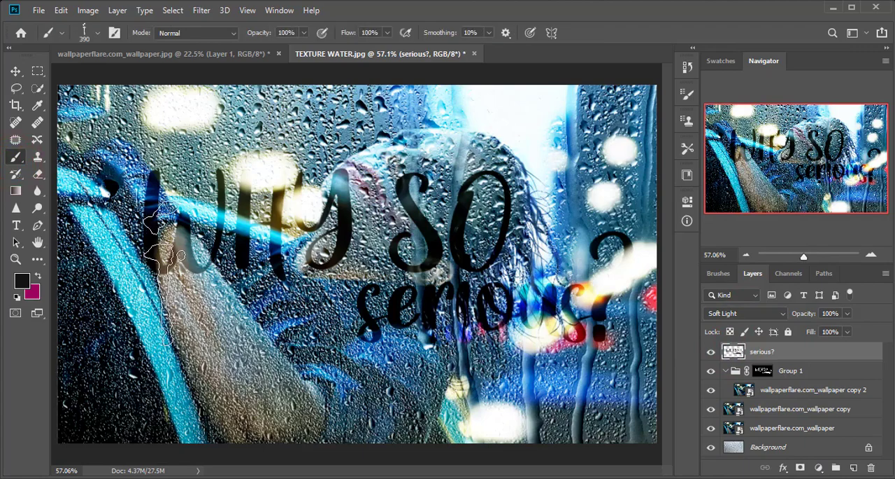
right_click(202, 101)
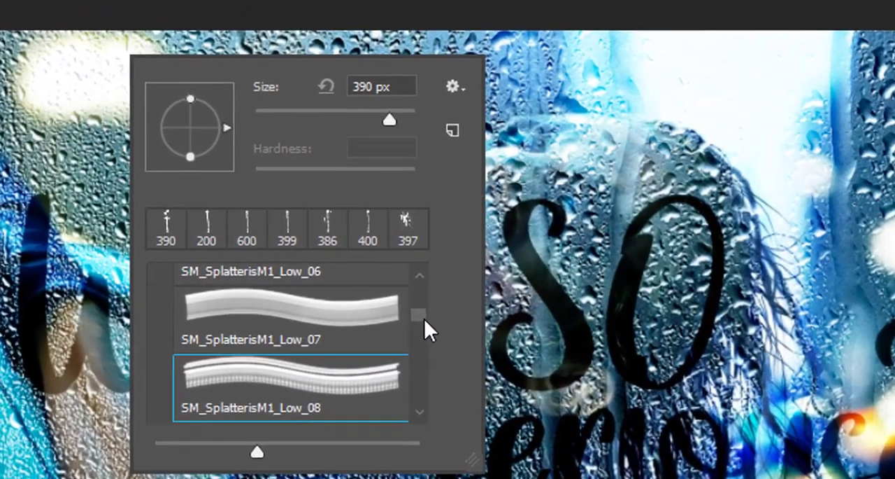
left_click_drag(354, 237, 355, 231)
scroll(426, 314, "down", 4)
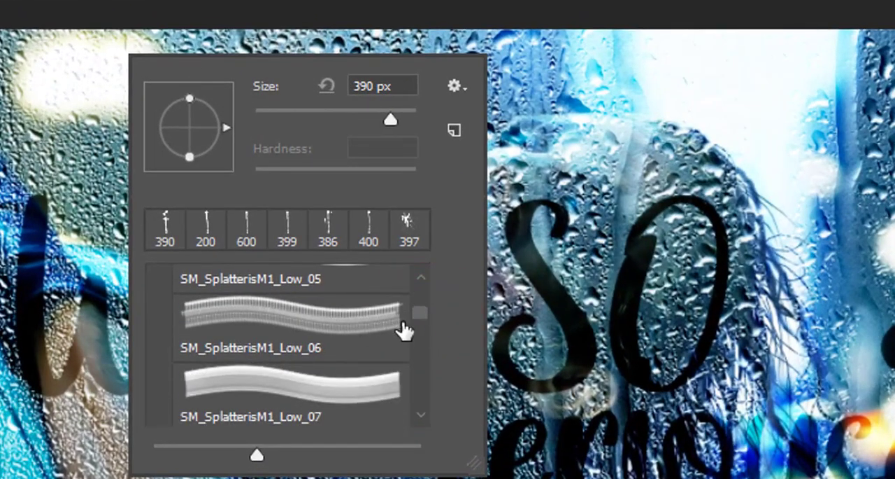
left_click_drag(417, 323, 417, 314)
left_click(340, 326)
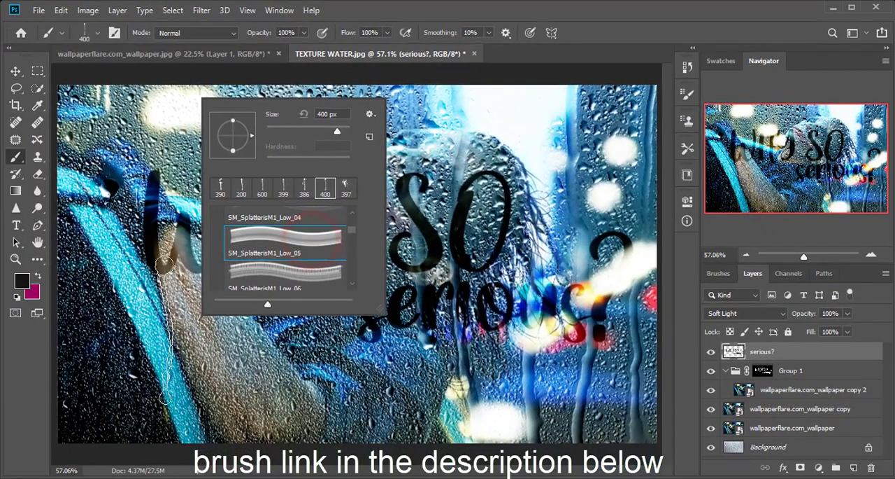
- Paint black drips on the text layer beneath the W, Y, S, u and question mark
left_click(156, 337)
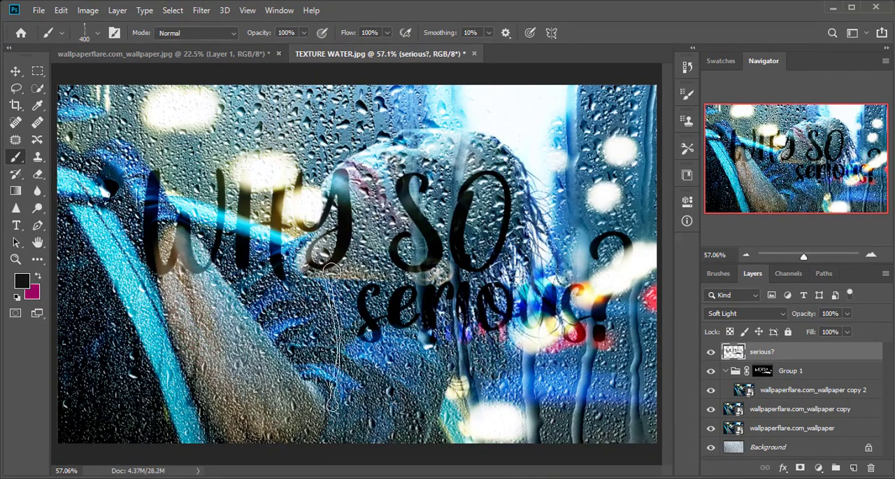
left_click(317, 331)
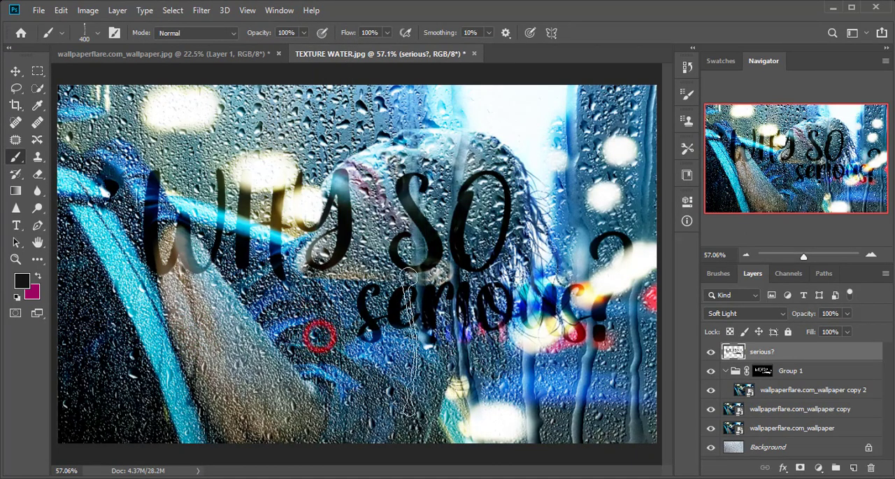
left_click(427, 335)
left_click(536, 401)
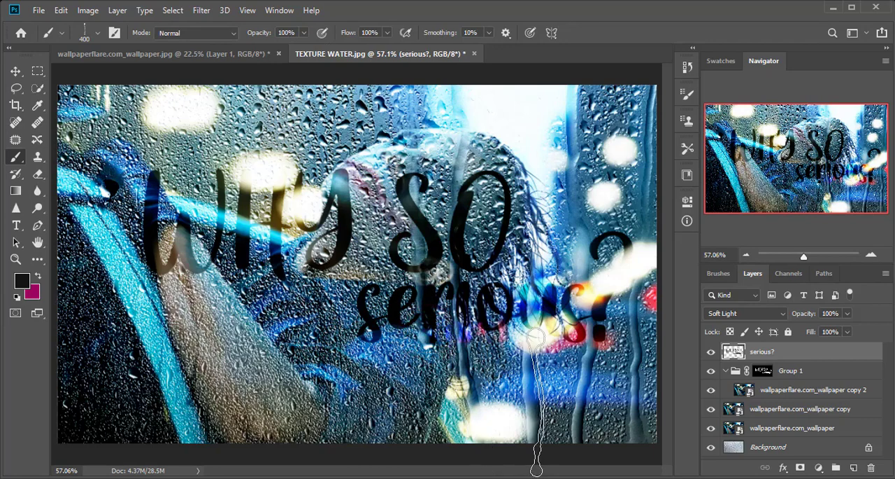
left_click(593, 411)
left_click(606, 409)
left_click(606, 407)
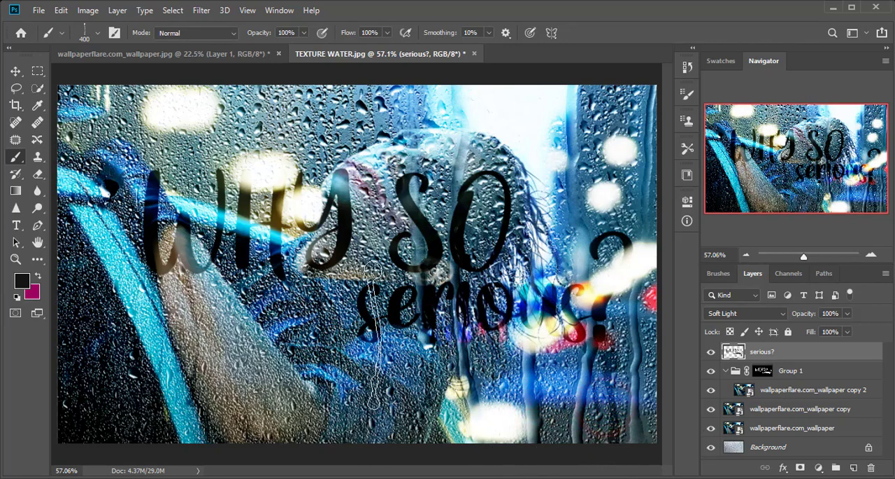
left_click(156, 334)
left_click(152, 238)
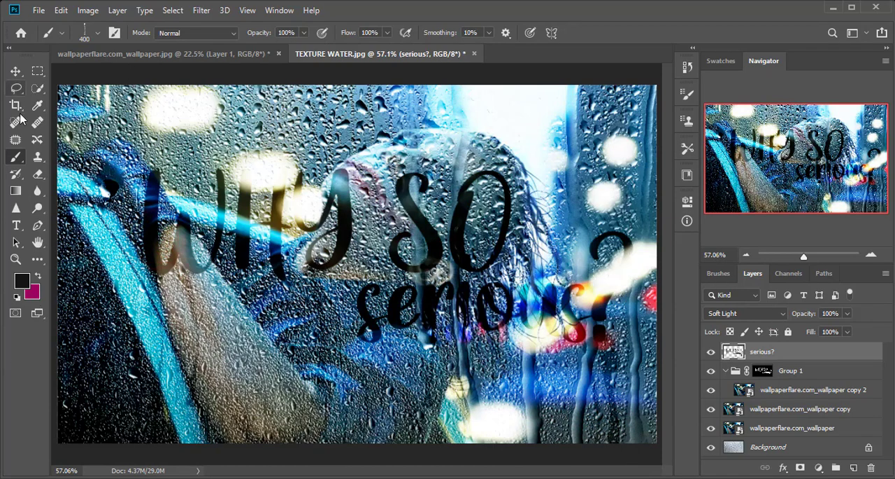
- Set the text layer's blend mode to Normal and paint more brush drips beneath the W, H and o
left_click(15, 71)
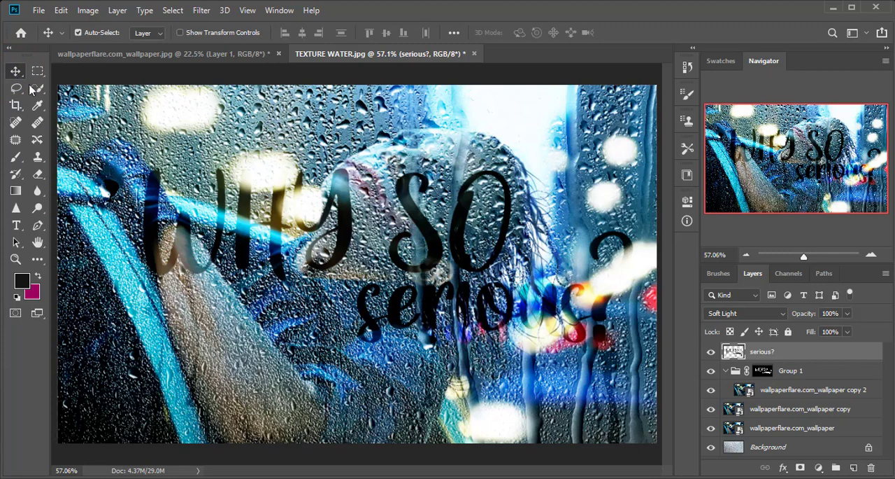
left_click(755, 316)
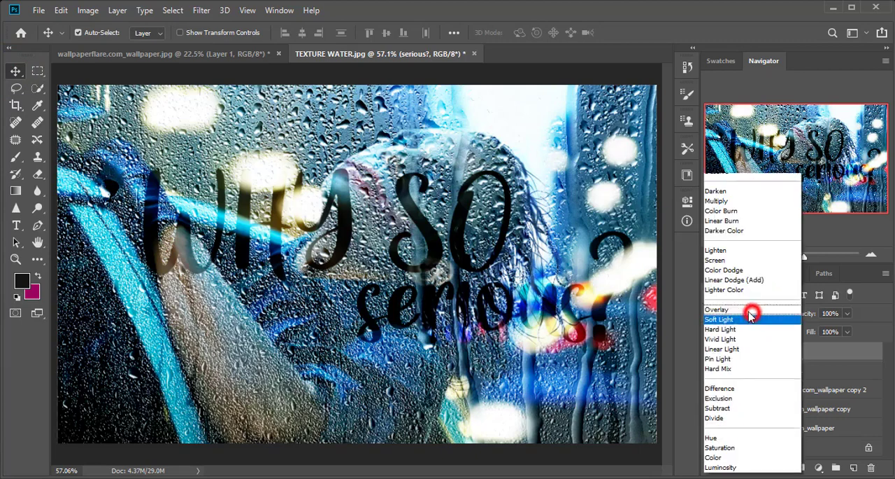
left_click(721, 158)
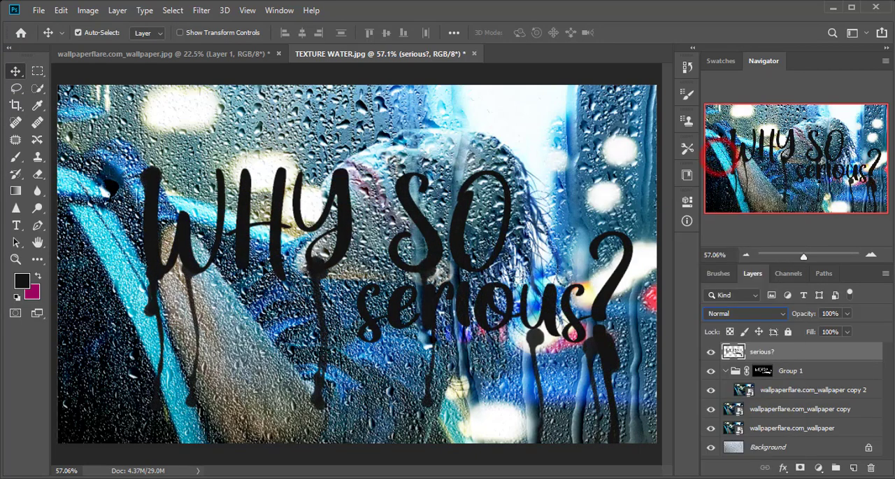
left_click(16, 156)
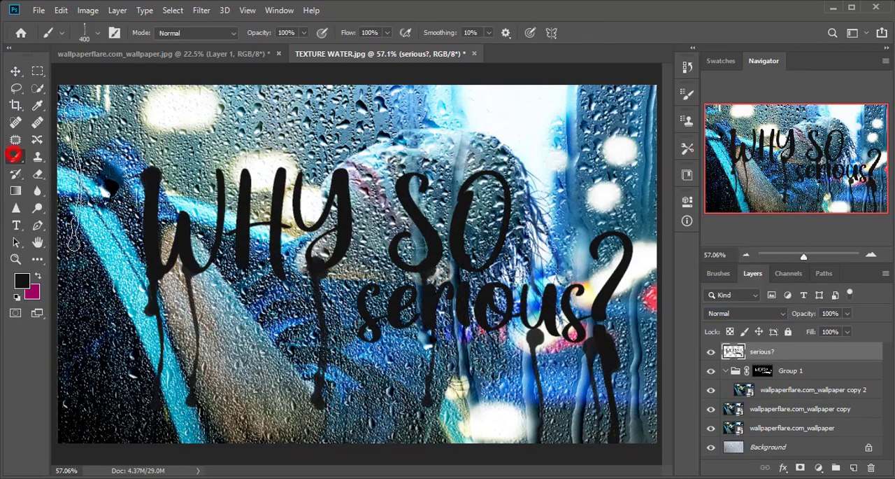
left_click(151, 337)
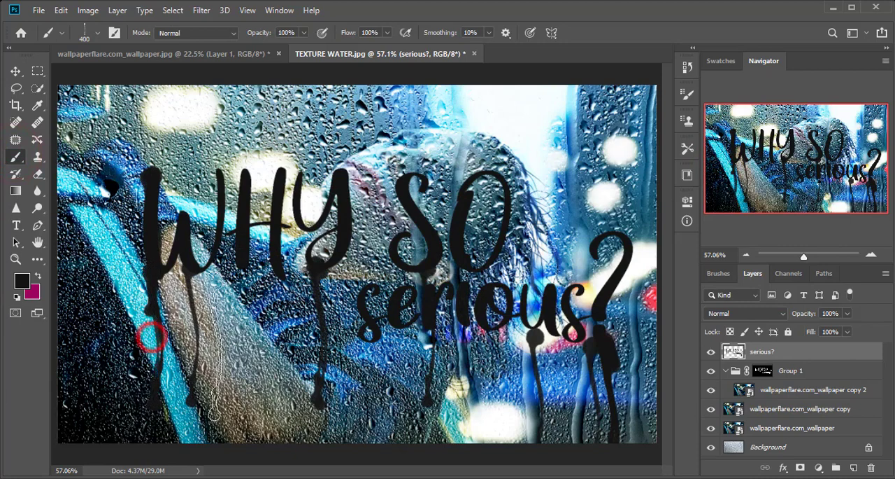
left_click(193, 338)
left_click(239, 338)
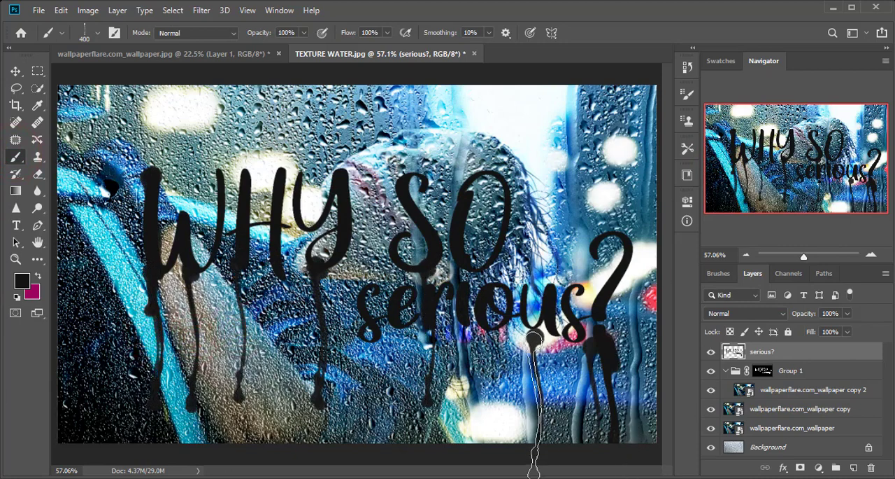
left_click(504, 336)
- Set the text layer's blend mode to Overlay and compare the image with the layer hidden and shown
left_click(15, 70)
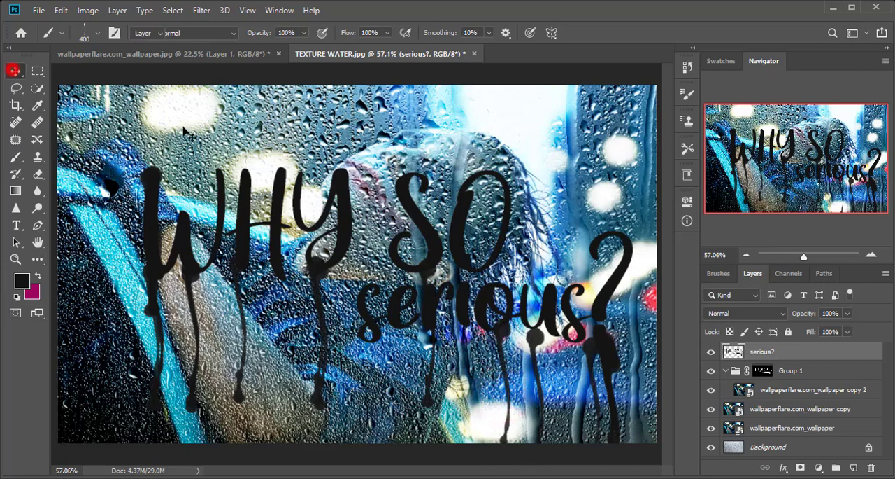
left_click(739, 315)
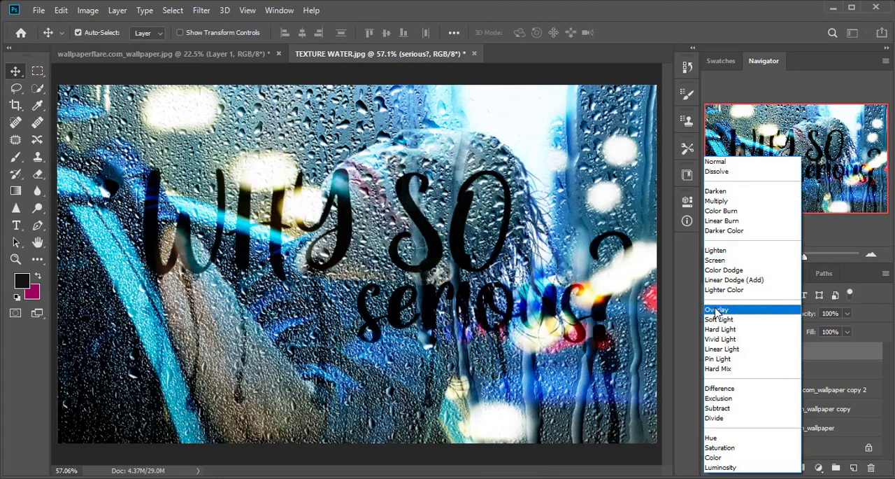
left_click(715, 309)
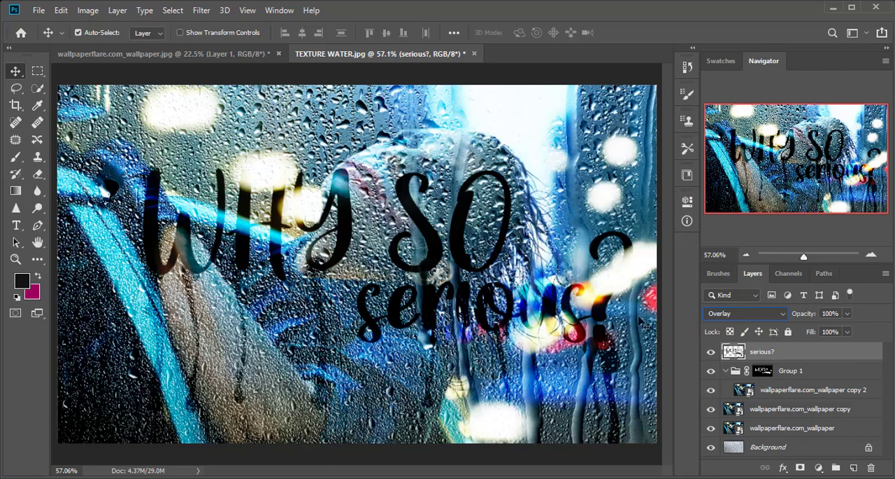
left_click(712, 352)
left_click(712, 351)
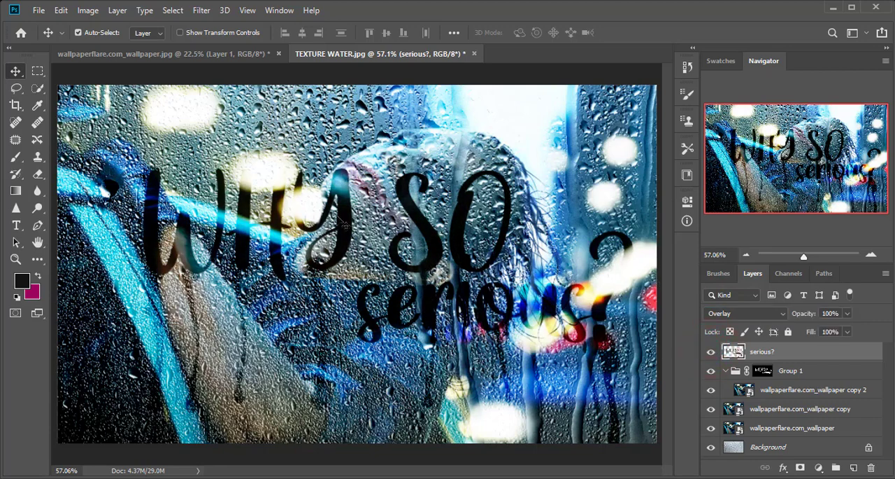
left_click(747, 478)
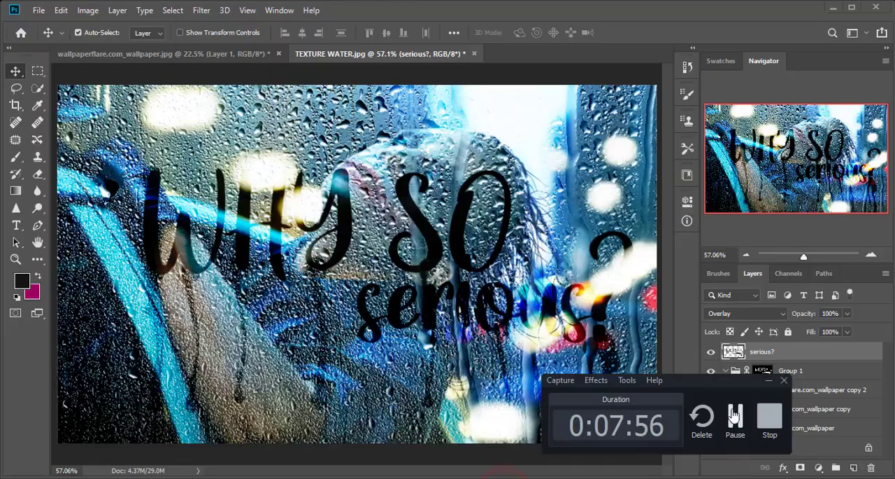